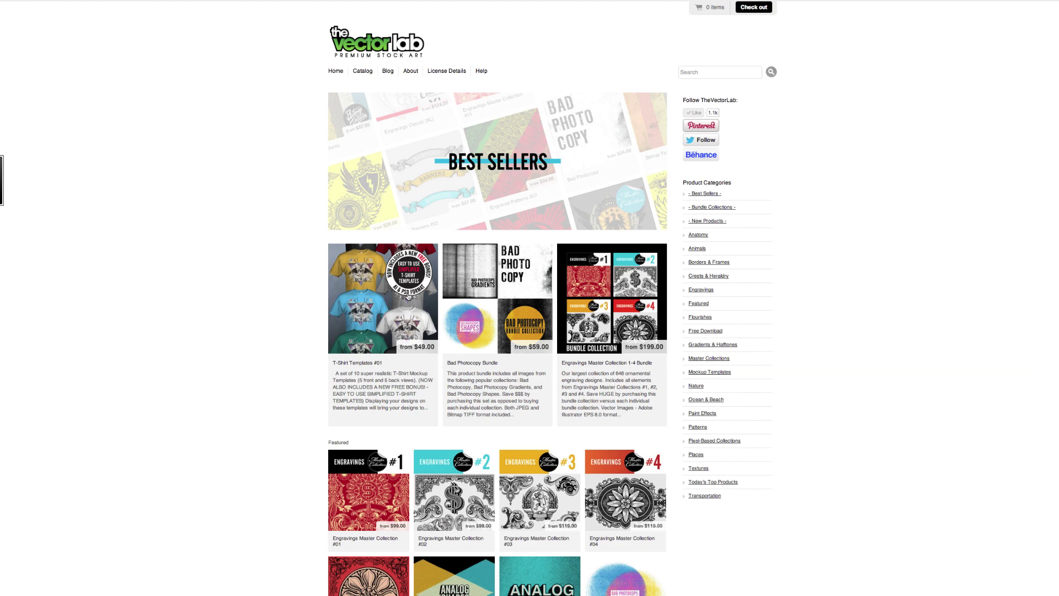
Step: Open the T-Shirt Templates #01 product and enlarge its image into the gallery view
left_click(409, 296)
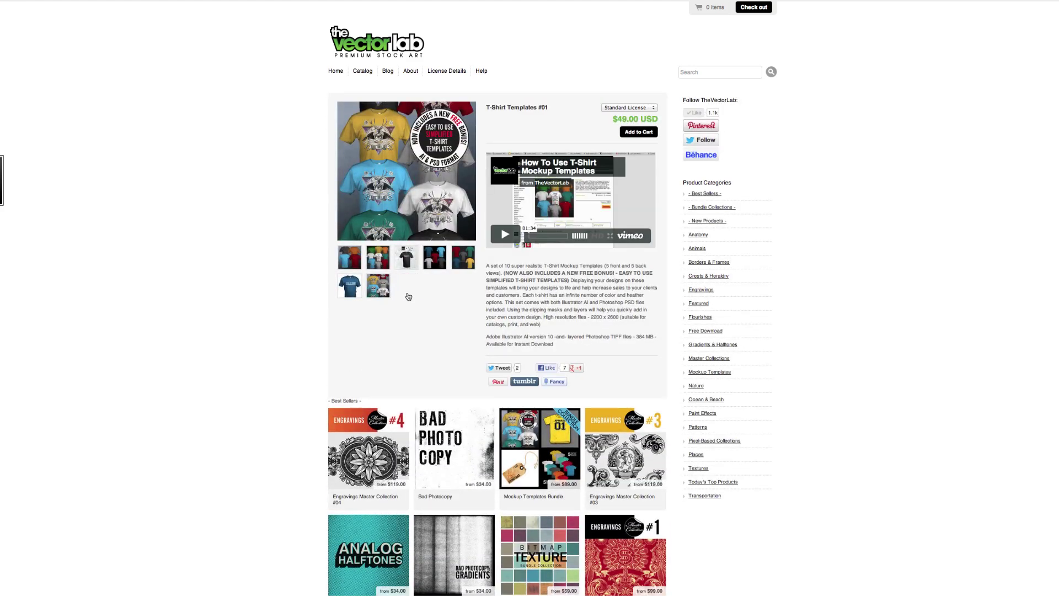
left_click(373, 194)
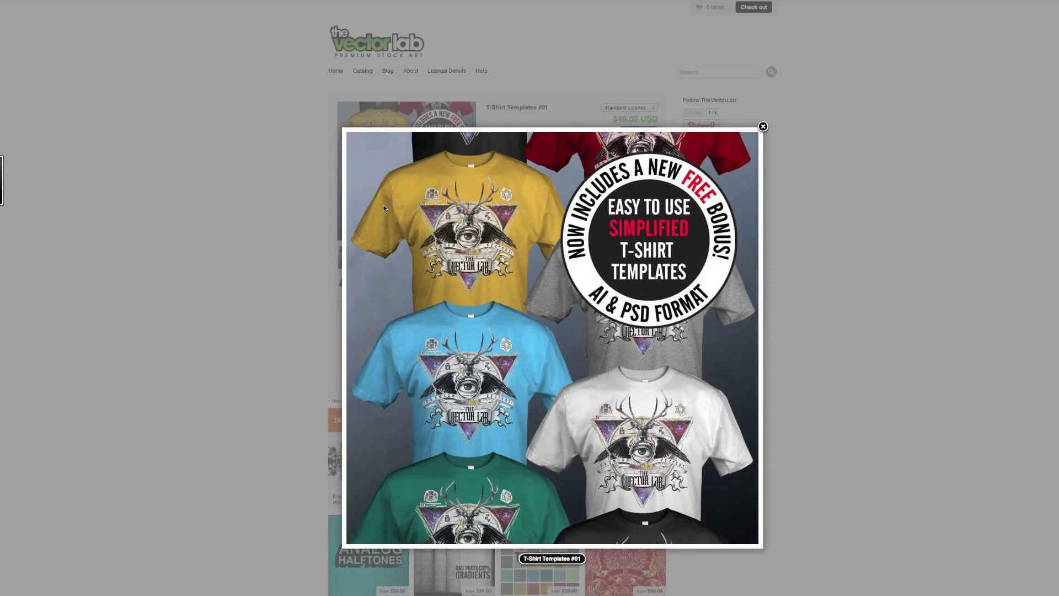
mouse_move(748, 336)
left_click(747, 336)
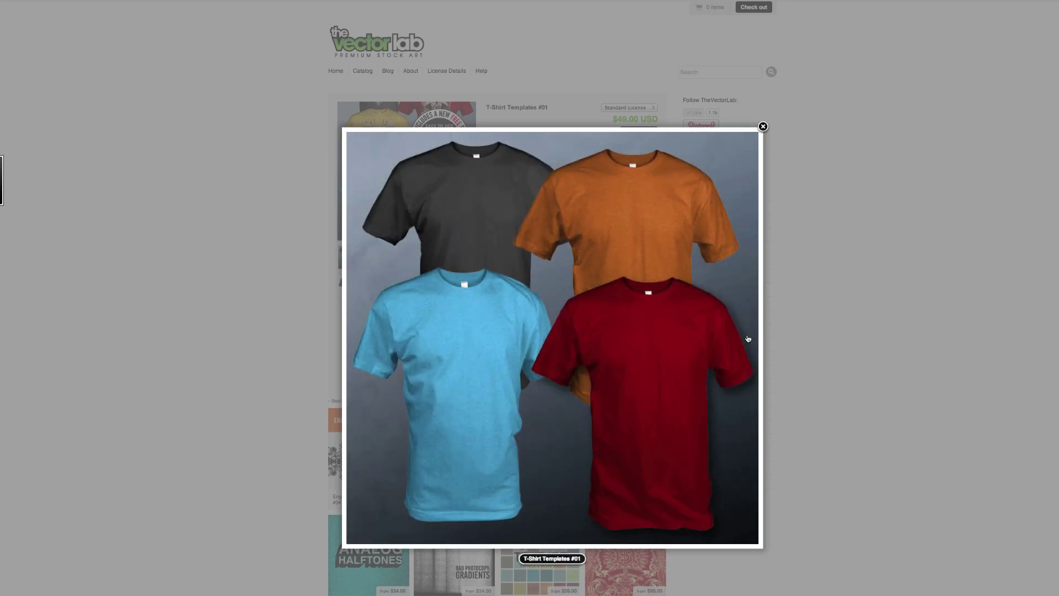
Step: Page through the colour-options, graphic-plus-templates, front-view and back-view shirt previews
mouse_move(747, 339)
left_click(748, 338)
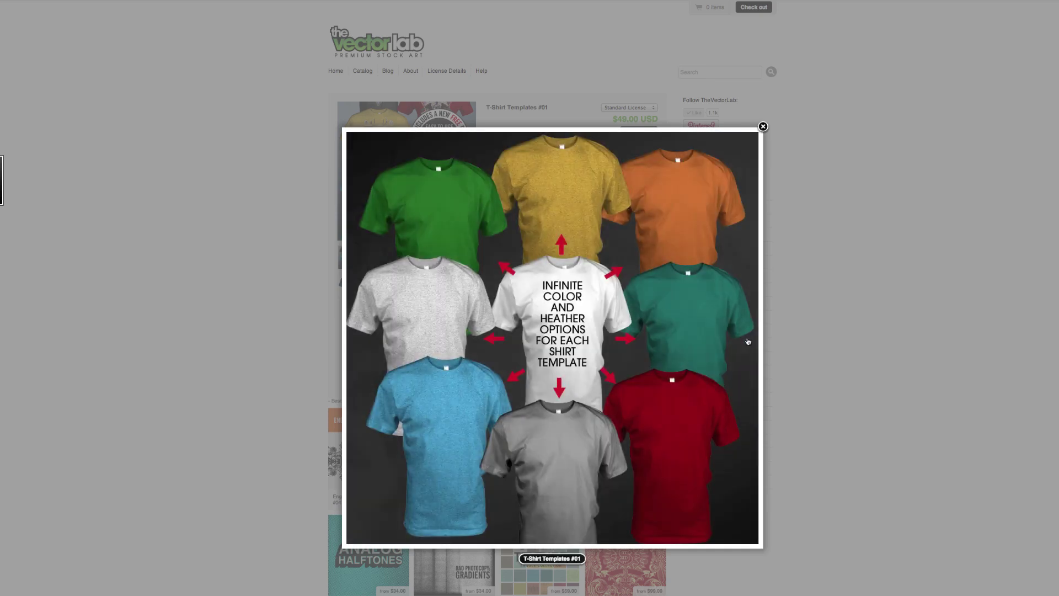
mouse_move(748, 339)
left_click(747, 337)
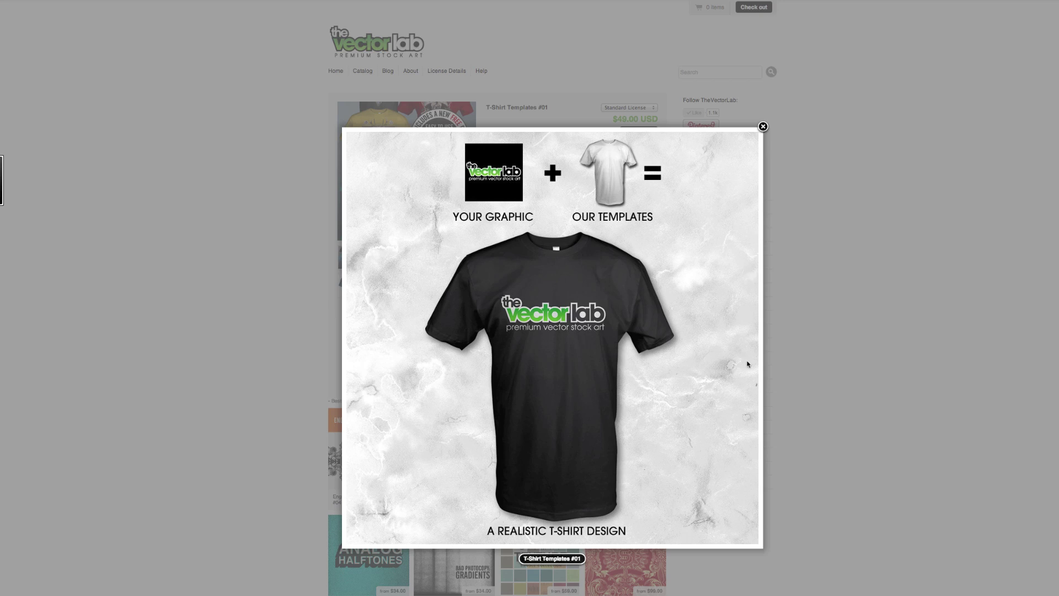
left_click(747, 337)
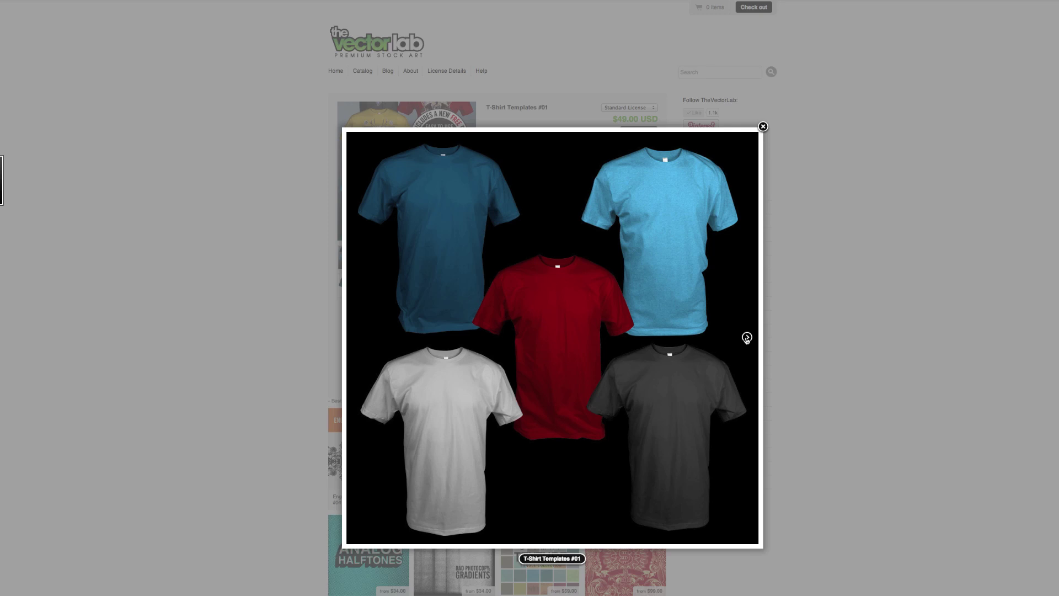
left_click(747, 338)
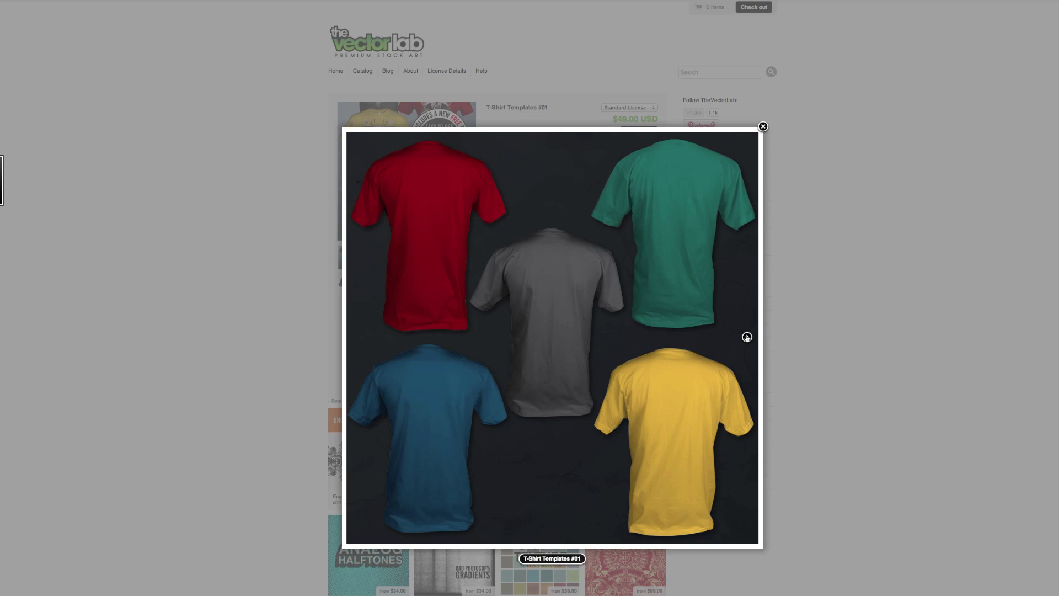
left_click(747, 338)
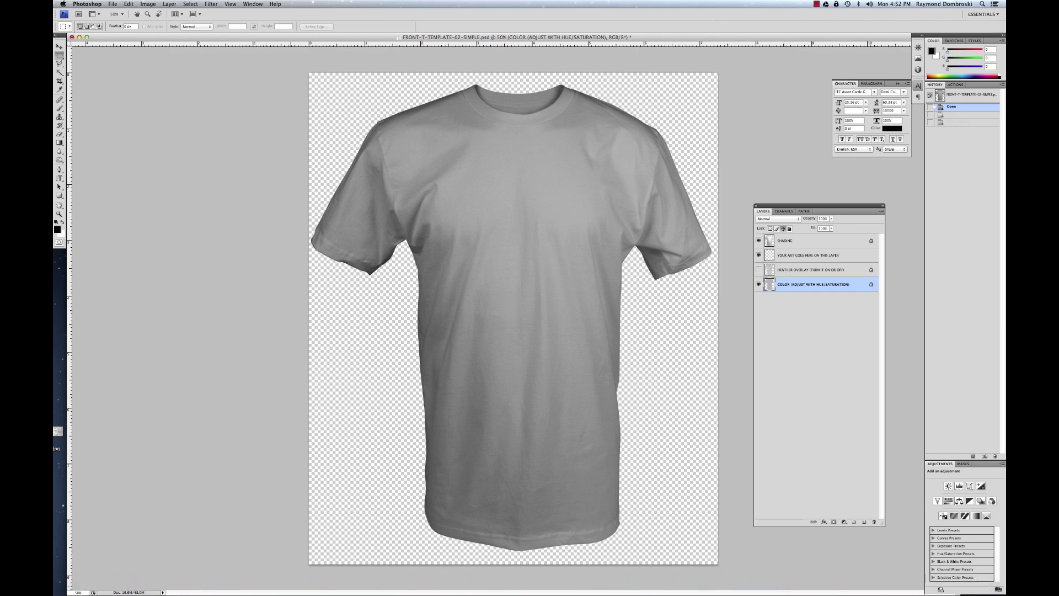
Step: Copy the zebra stripe pattern in Illustrator and return to the Photoshop shirt template
left_click(348, 586)
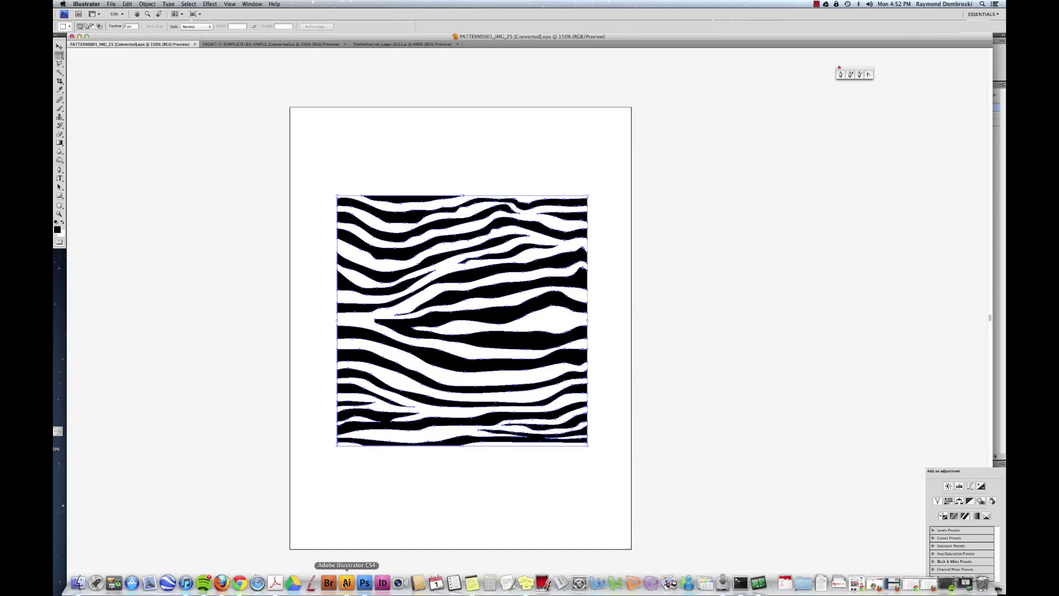
key("super+shift+b")
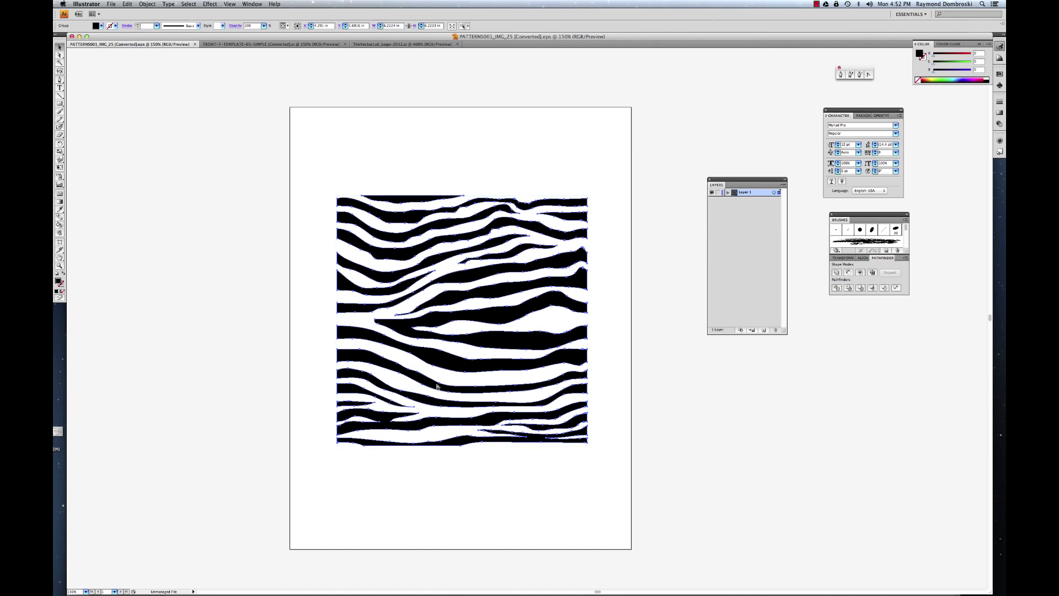
key("super+shift+b")
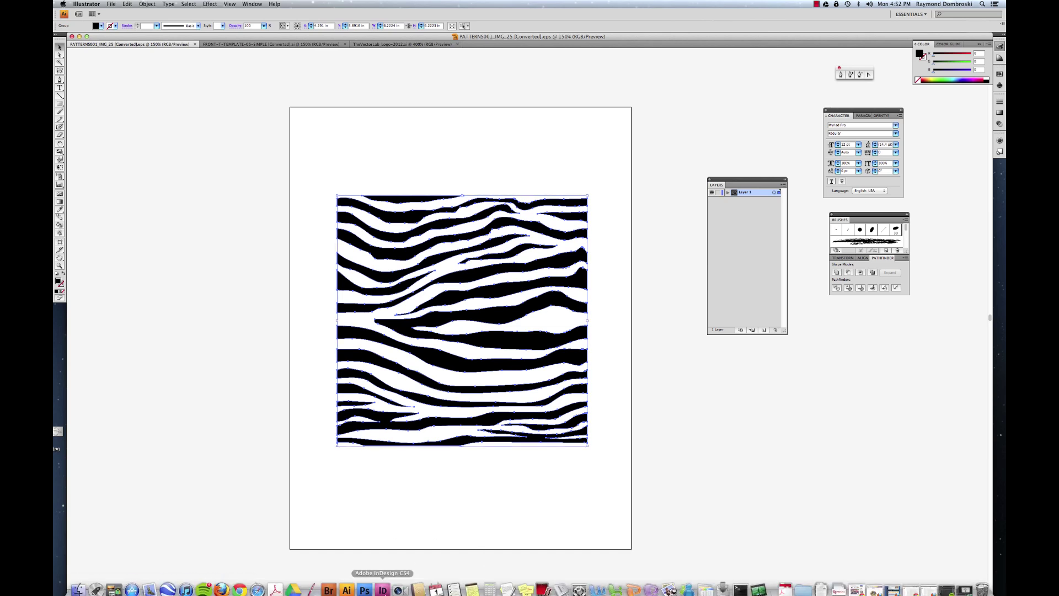
left_click(367, 586)
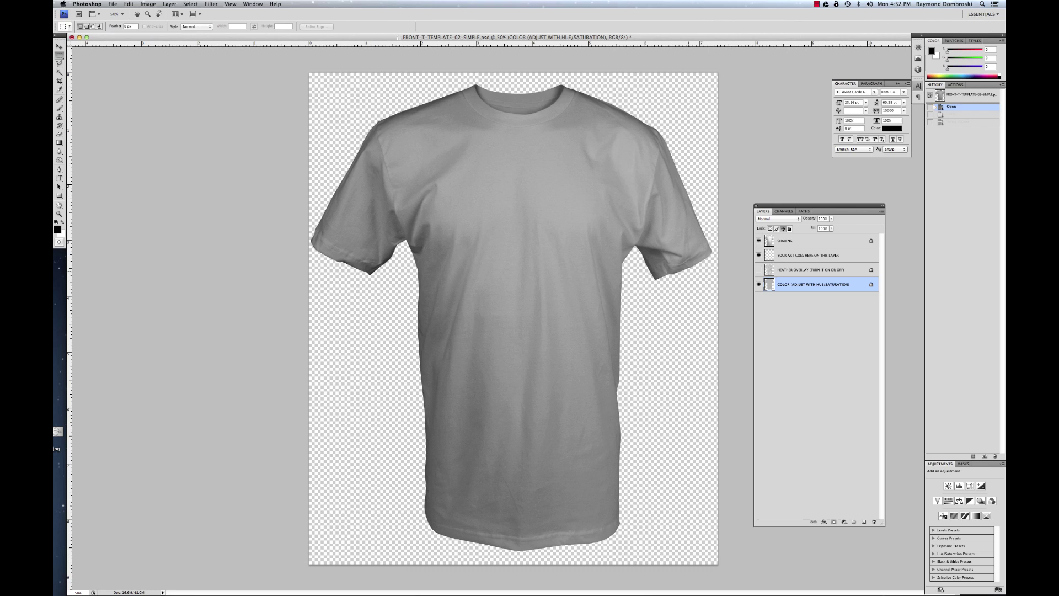
Step: Paste the zebra stripes above the YOUR ART GOES HERE layer and scale them to 129.9%
left_click(801, 254)
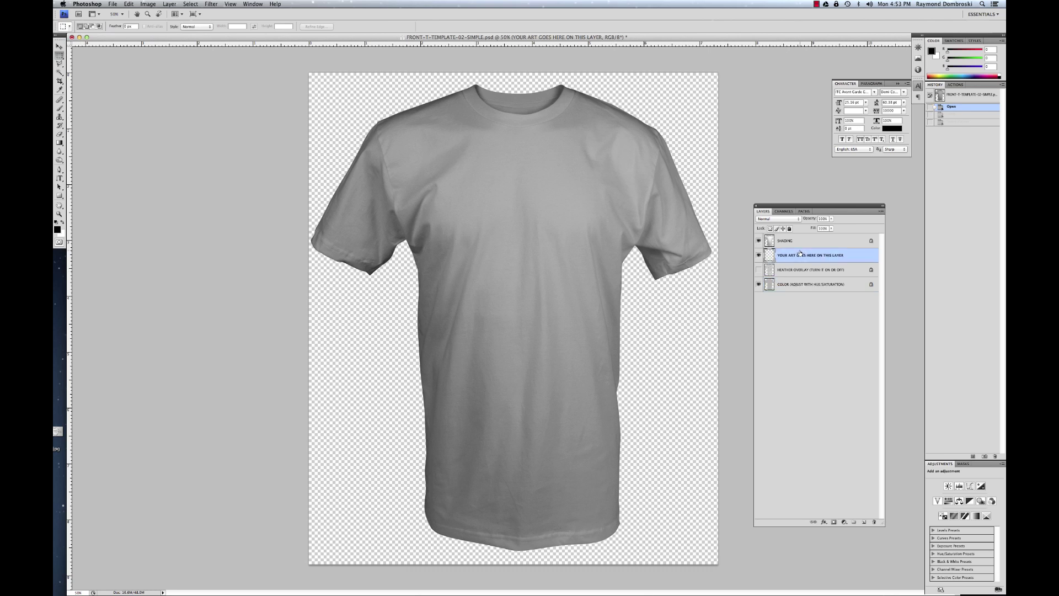
key("super+v")
left_click(436, 141)
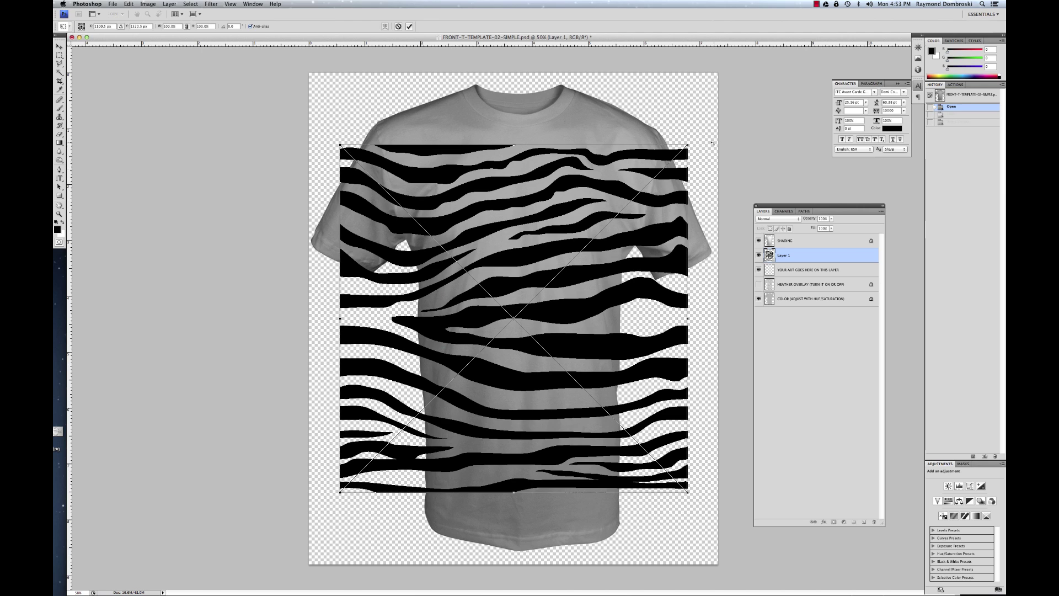
left_click_drag(688, 144, 728, 105)
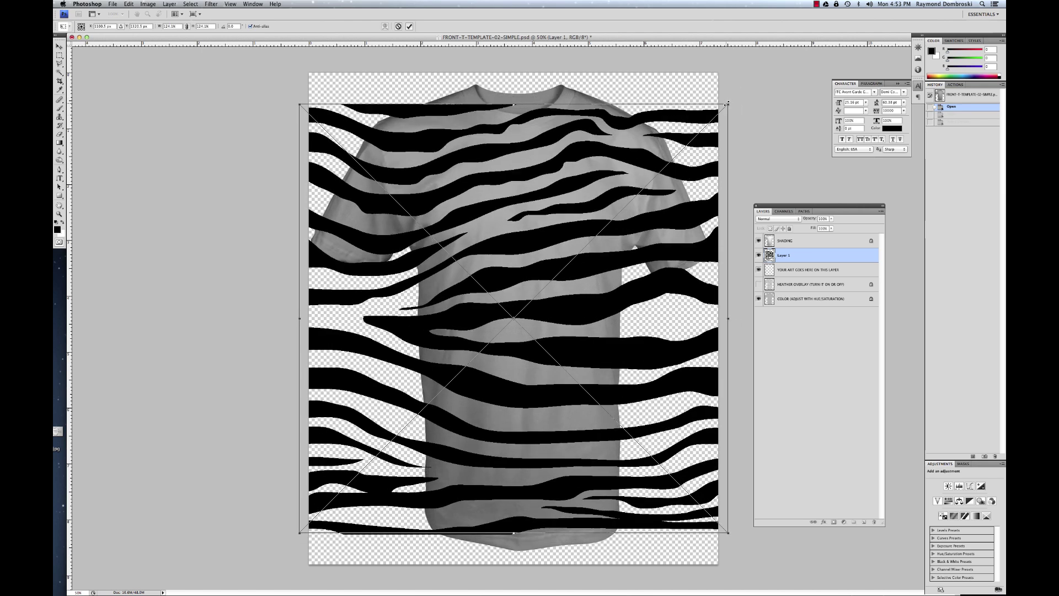
key("Return")
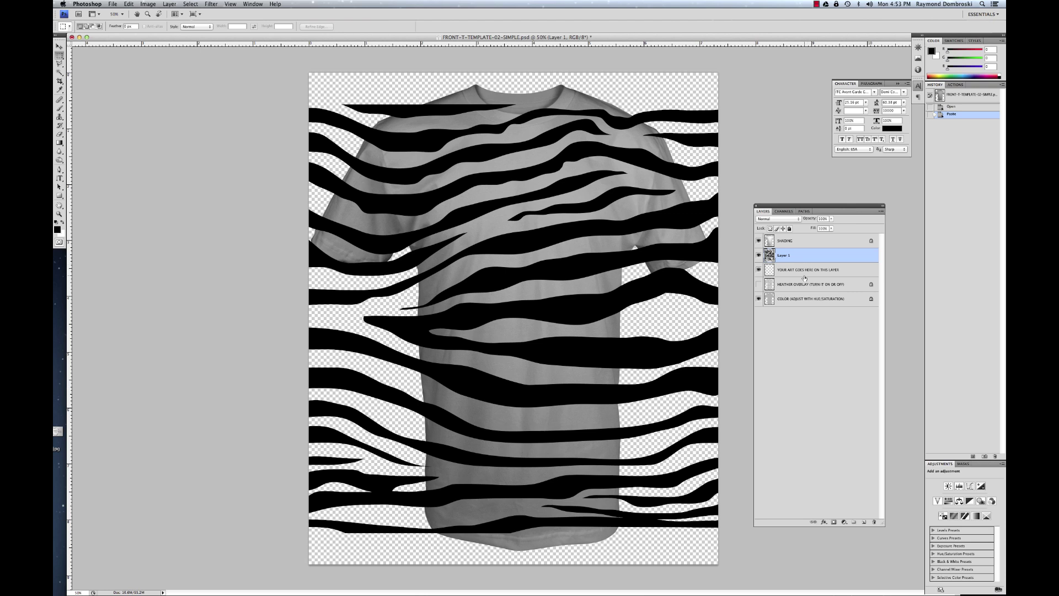
Step: Load the T-shirt outline path from the Paths panel as a selection
left_click(804, 212)
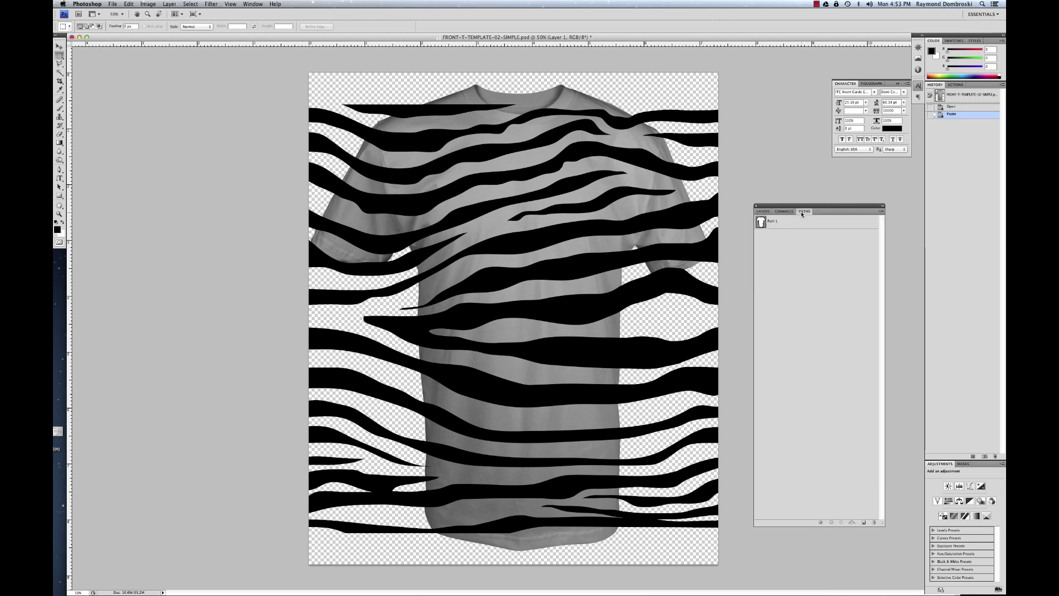
left_click(763, 212)
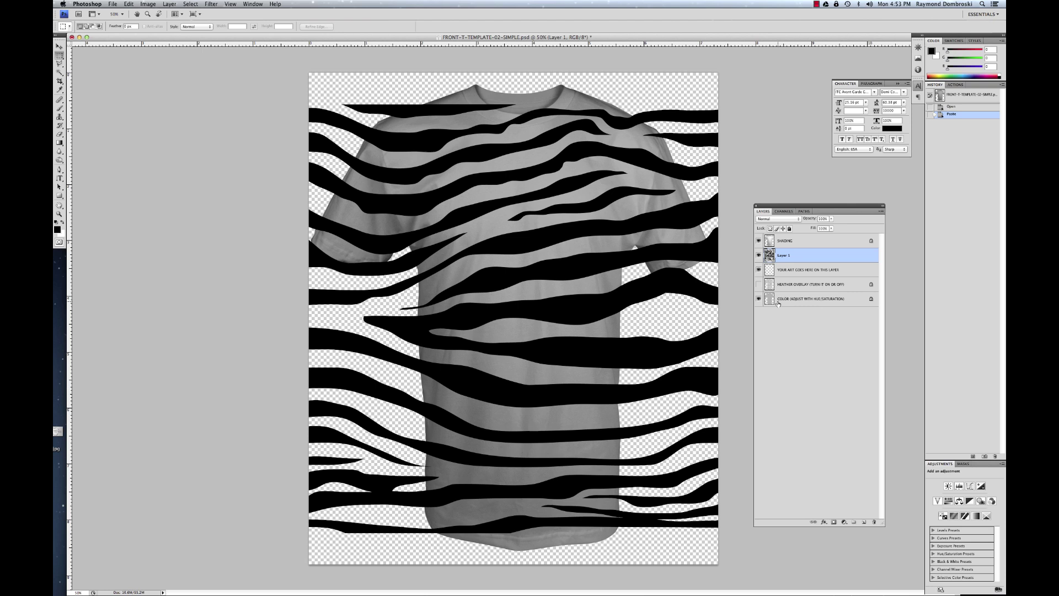
left_click(804, 211)
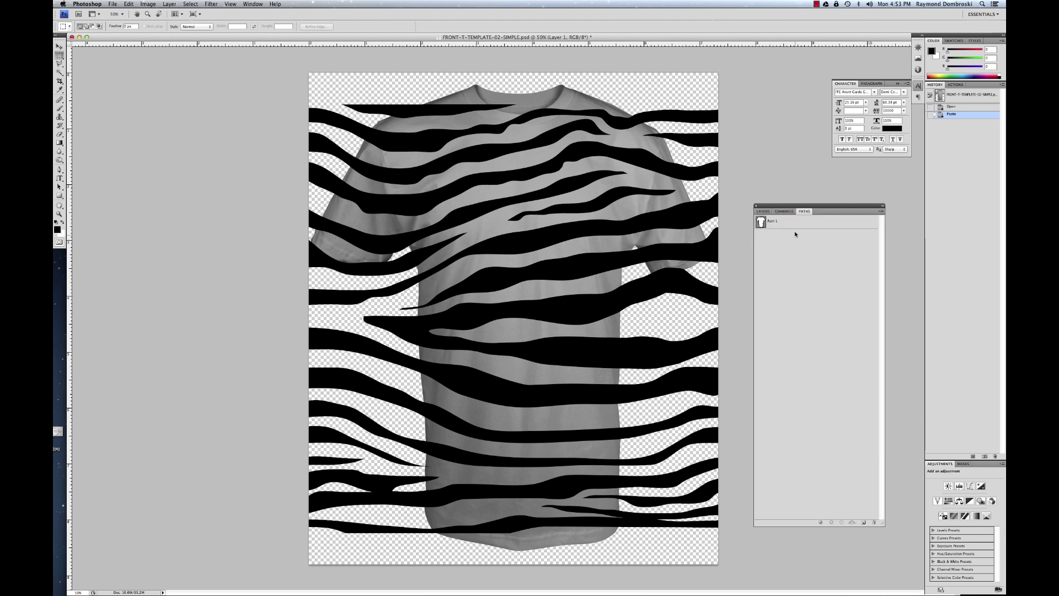
left_click(795, 222)
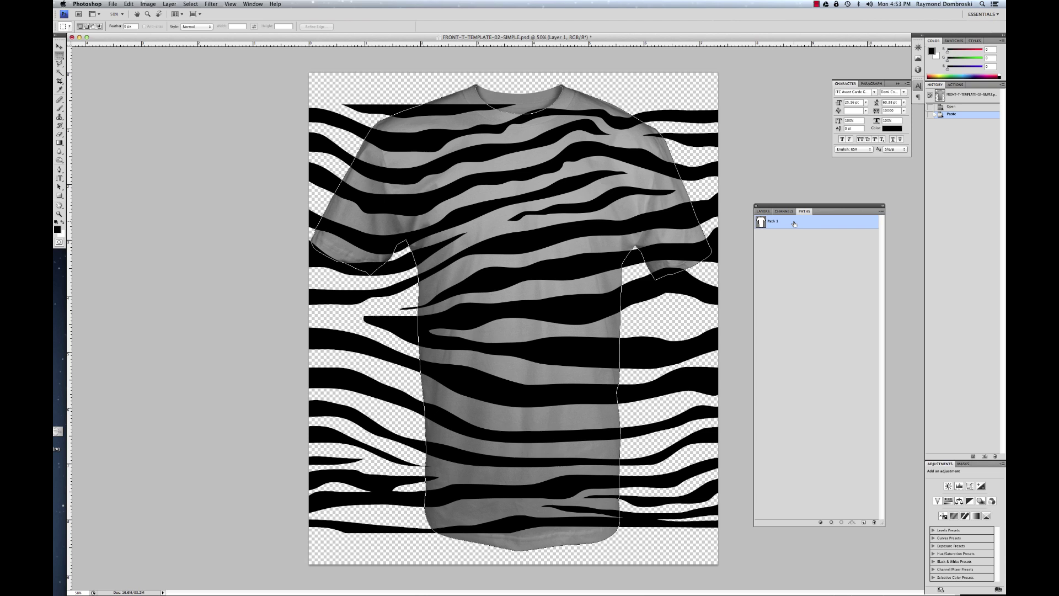
key("ctrl+Return")
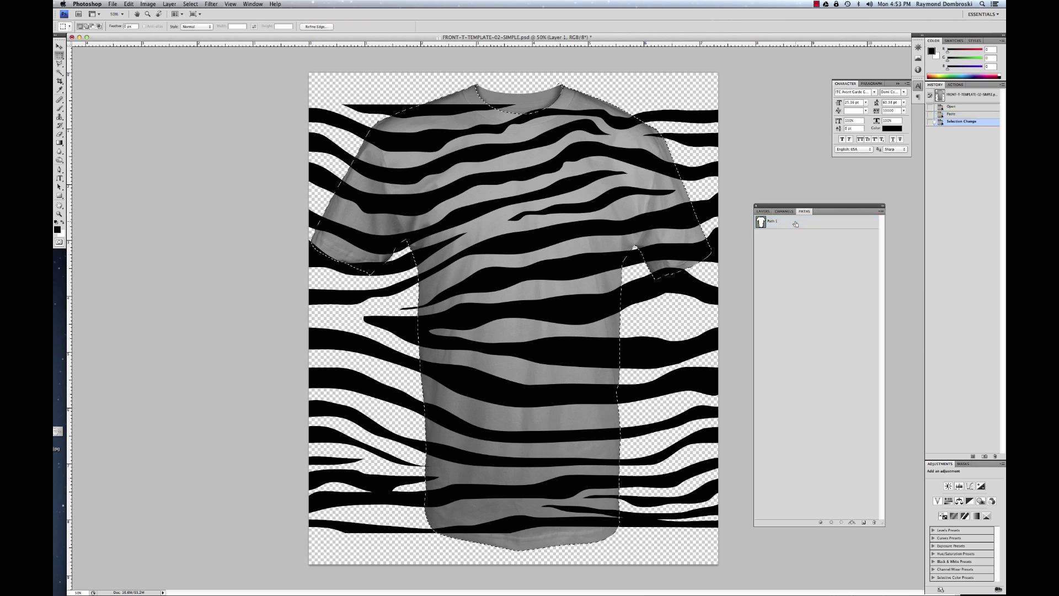
left_click(764, 211)
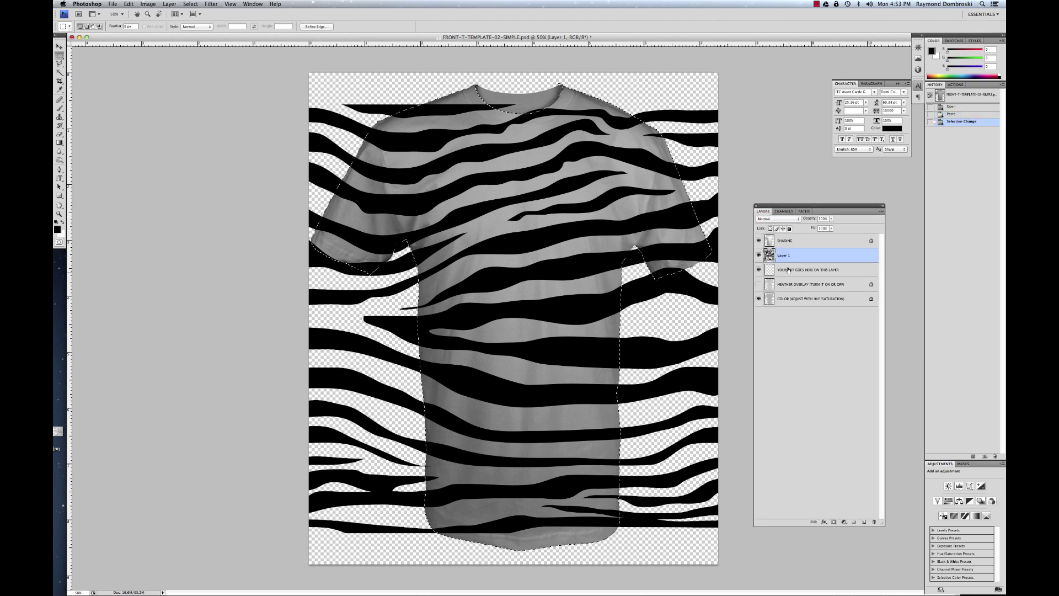
Step: Add a Reveal Selection layer mask to the zebra stripe layer
left_click(170, 4)
mouse_move(184, 90)
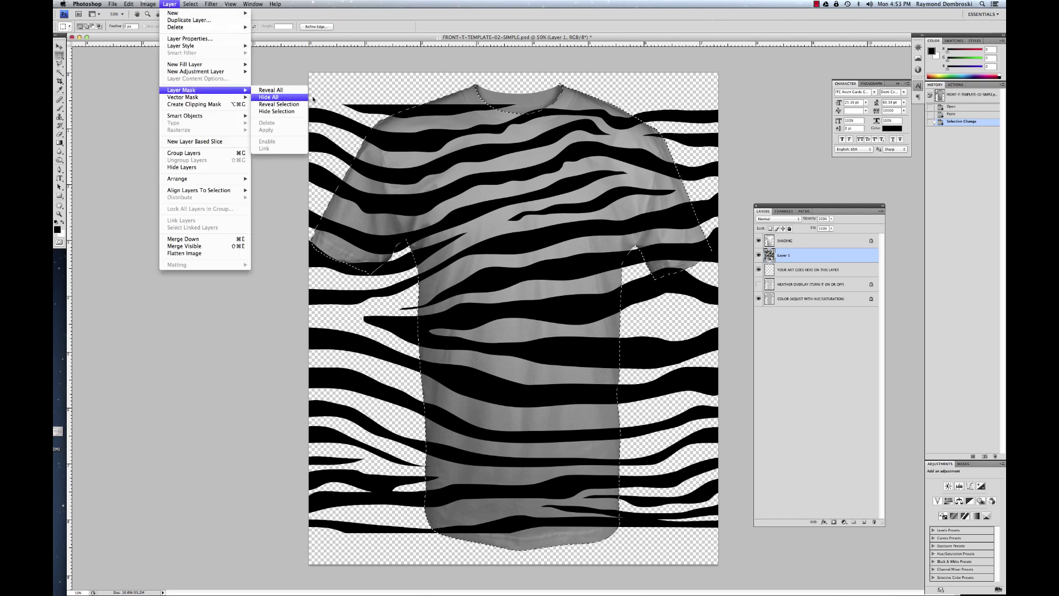
left_click(279, 104)
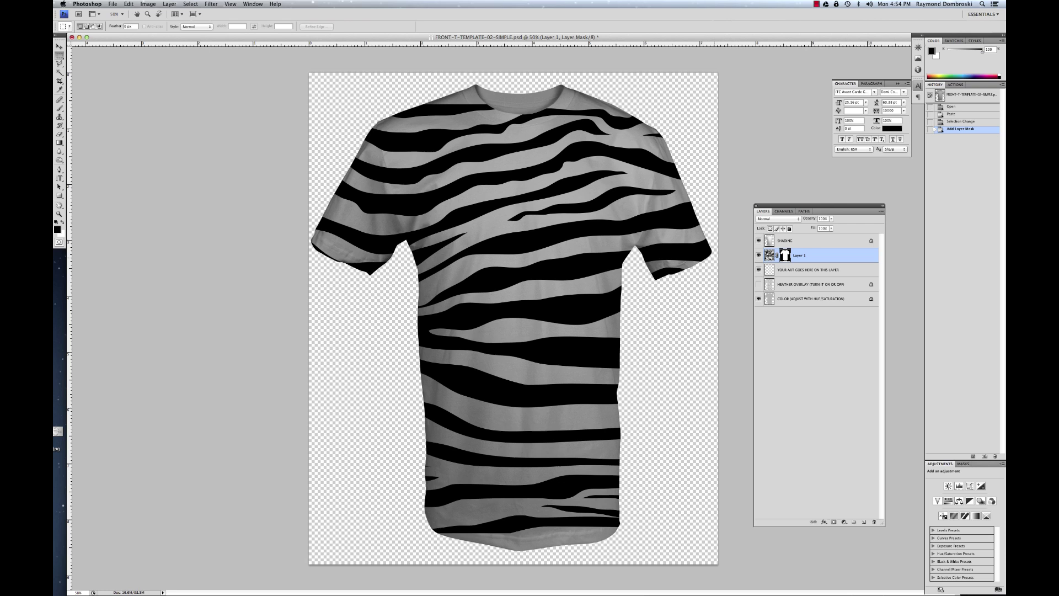
Step: Unlink Layer 1 from its mask and nudge the zebra stripes to a new spot within the shirt
left_click(777, 256)
key("v")
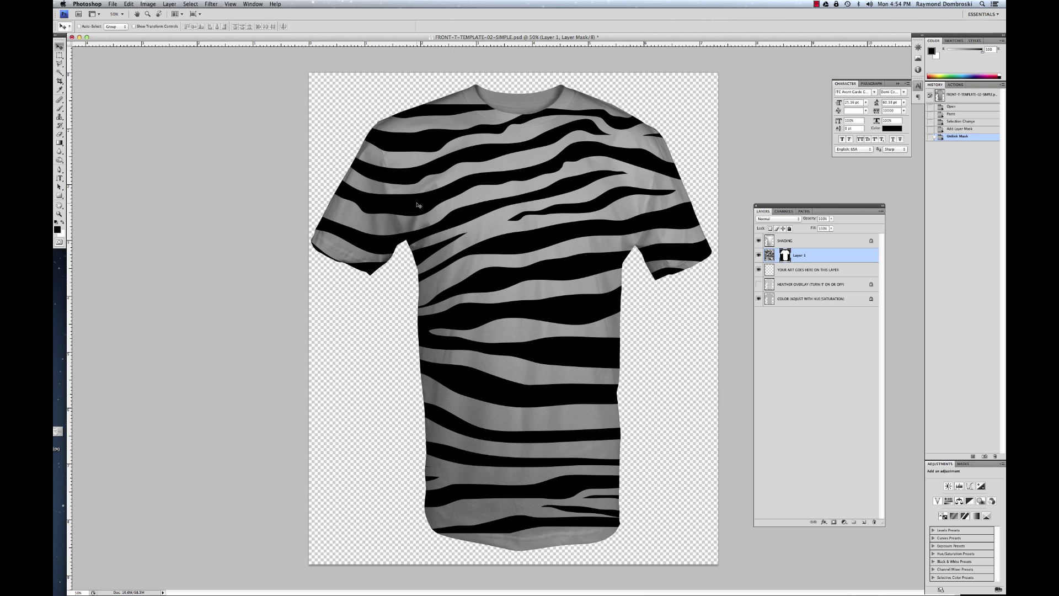
left_click_drag(420, 204, 419, 193)
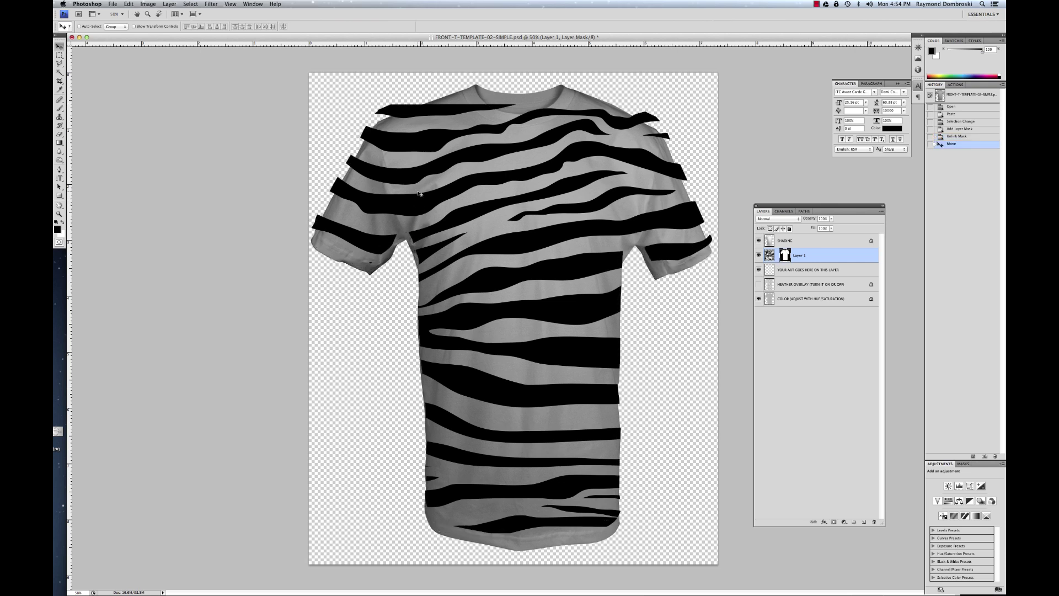
key("super+z")
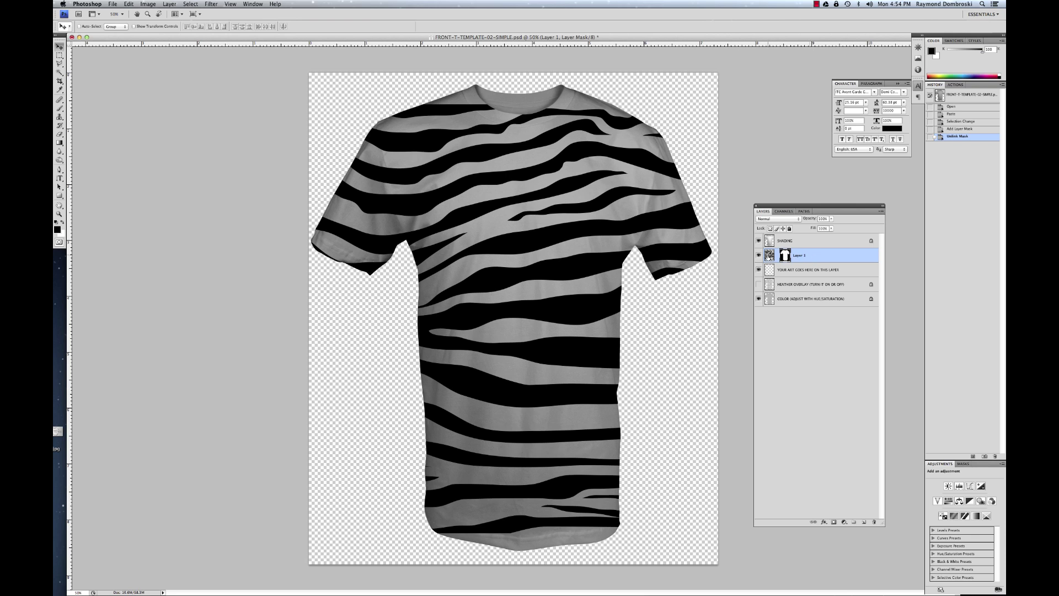
left_click(770, 255)
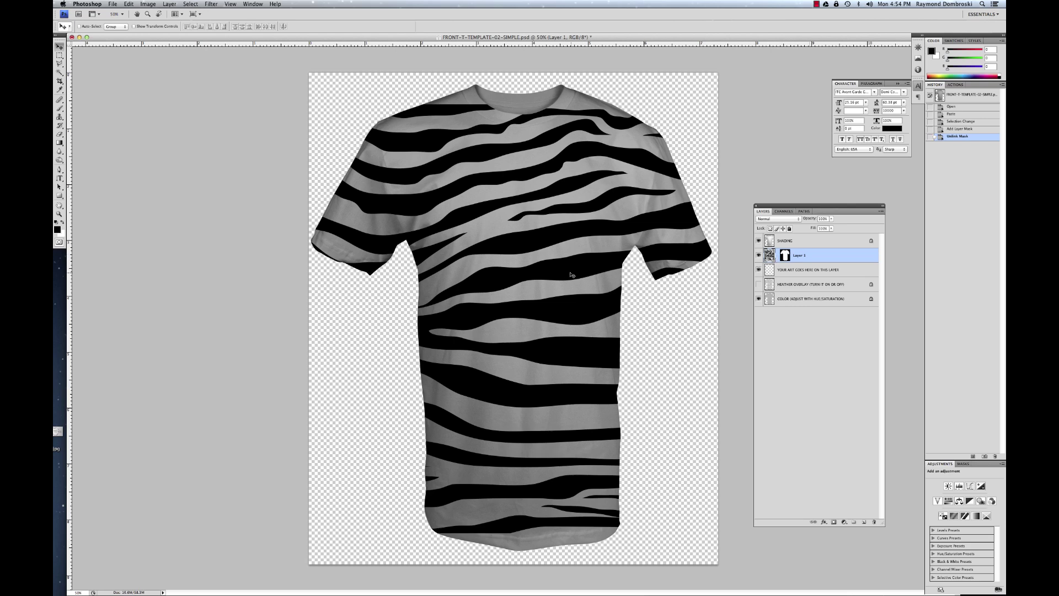
left_click_drag(572, 274, 572, 268)
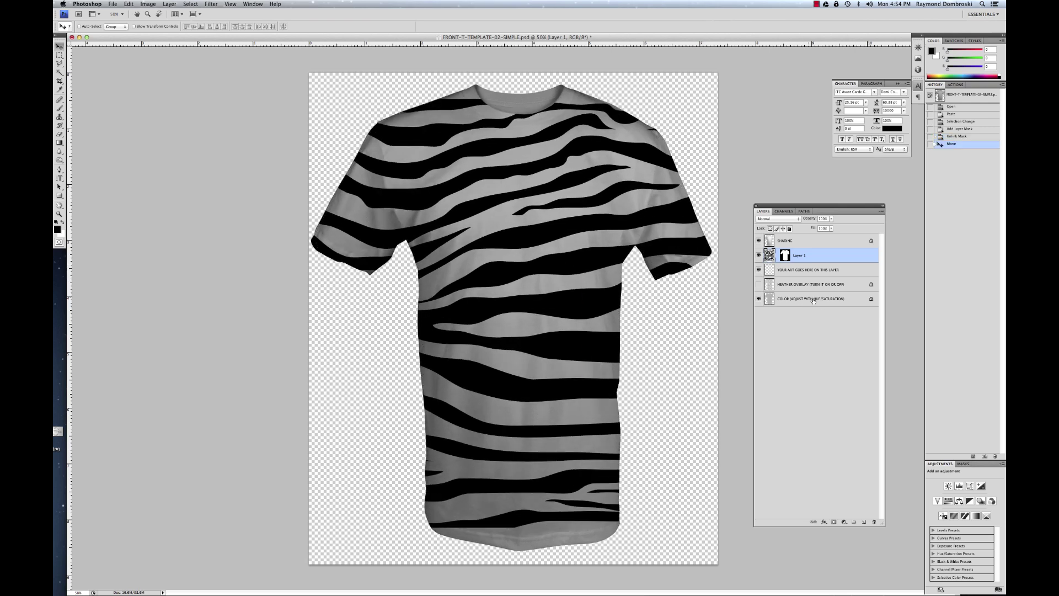
Step: Colorize the COLOR layer with Hue 37, Saturation 66, Lightness −18 for a tan-orange shirt
left_click(829, 300)
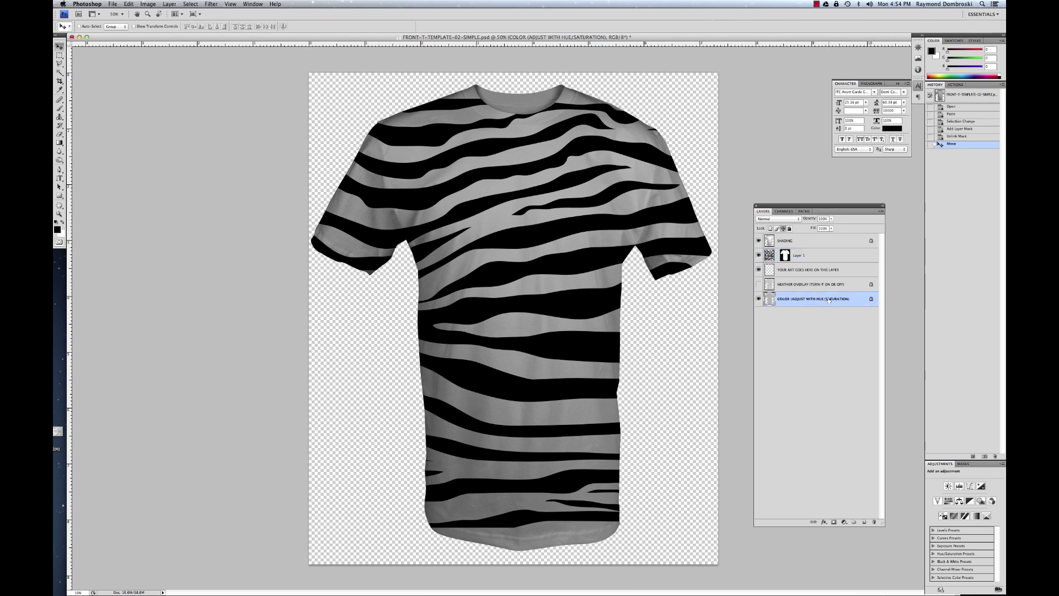
key("super+a")
left_click(149, 3)
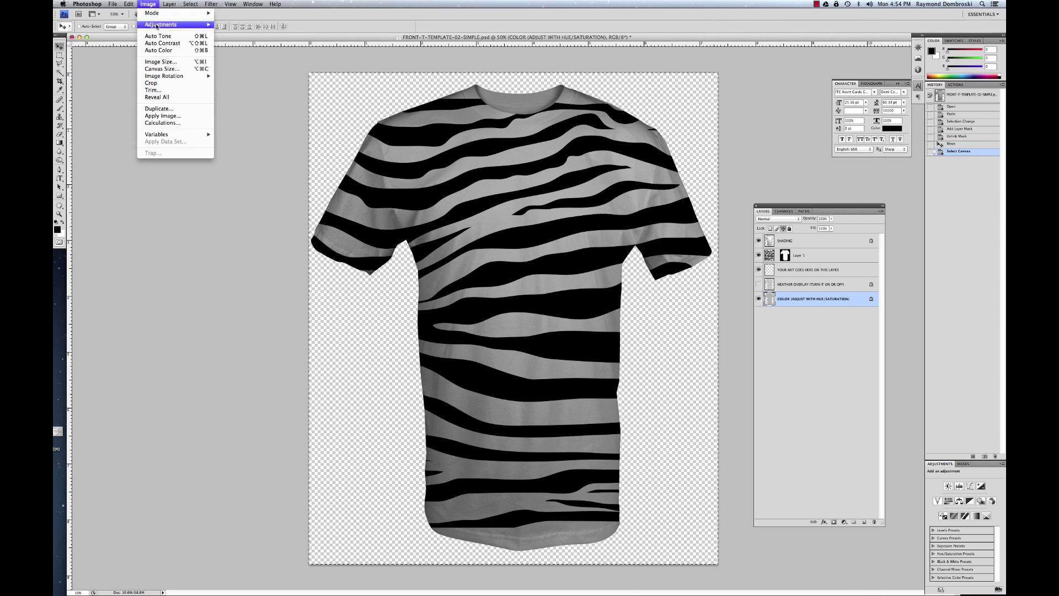
mouse_move(177, 25)
left_click(282, 64)
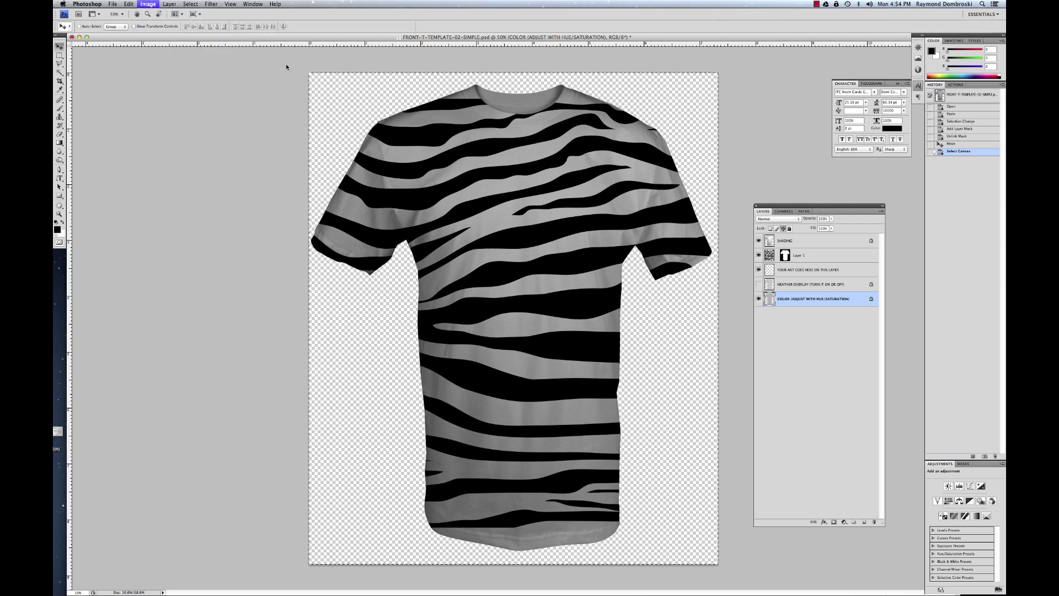
left_click(613, 198)
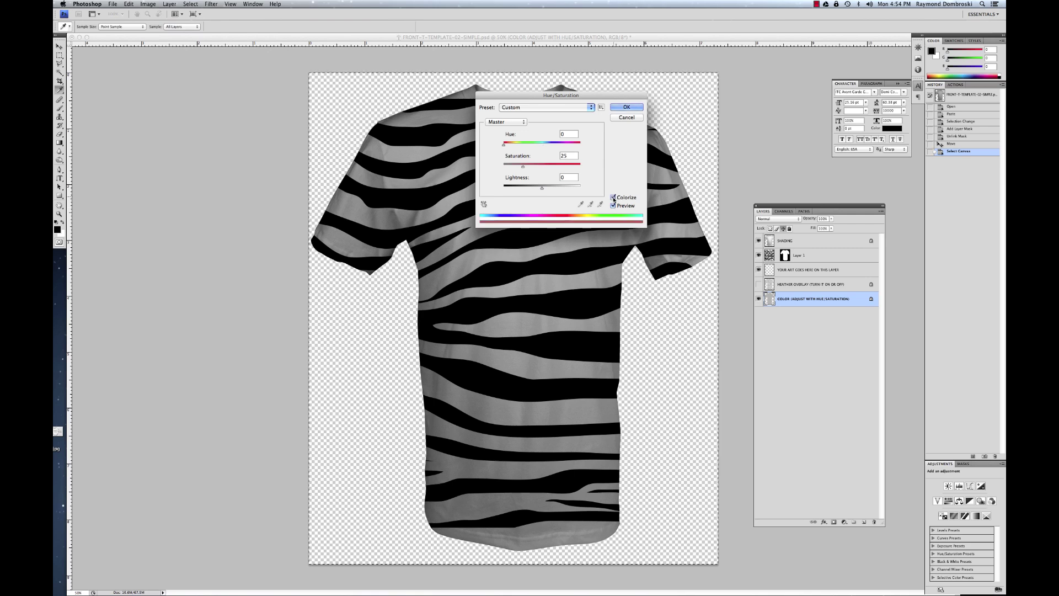
left_click_drag(523, 166, 525, 166)
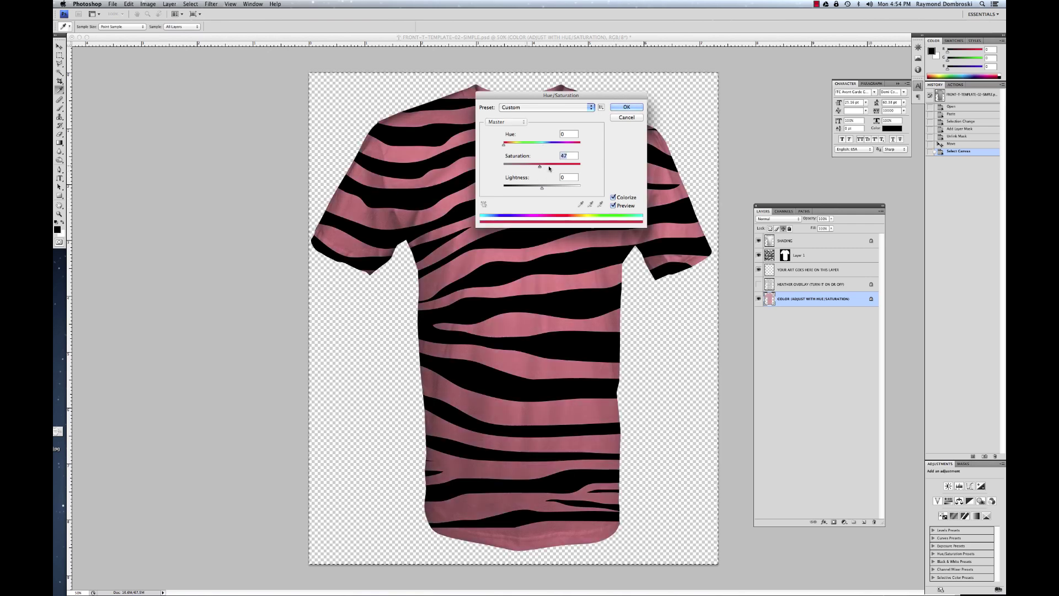
left_click_drag(549, 167, 534, 189)
left_click_drag(504, 145, 512, 147)
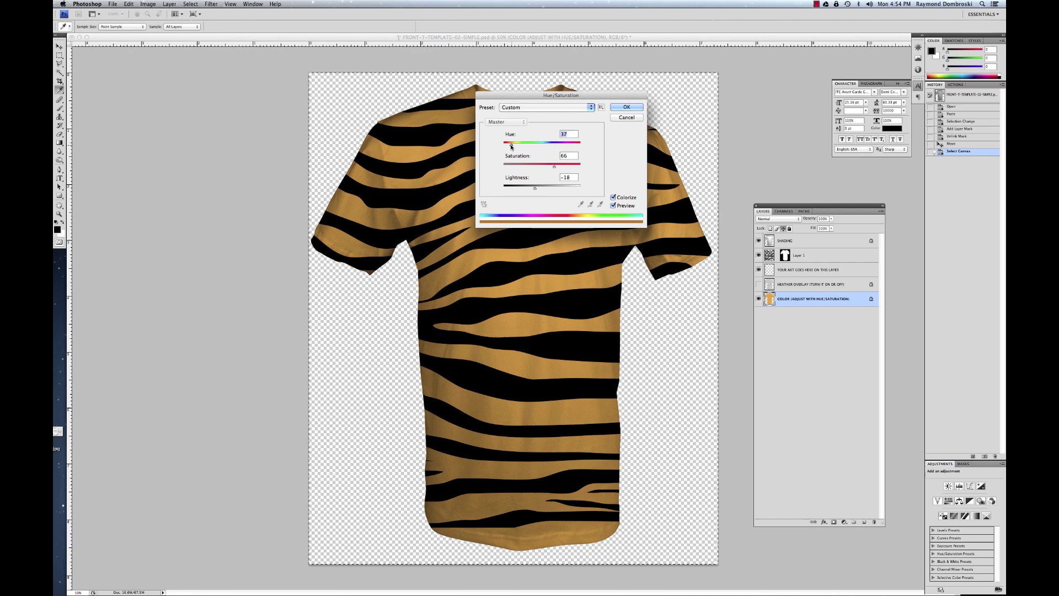
left_click(627, 107)
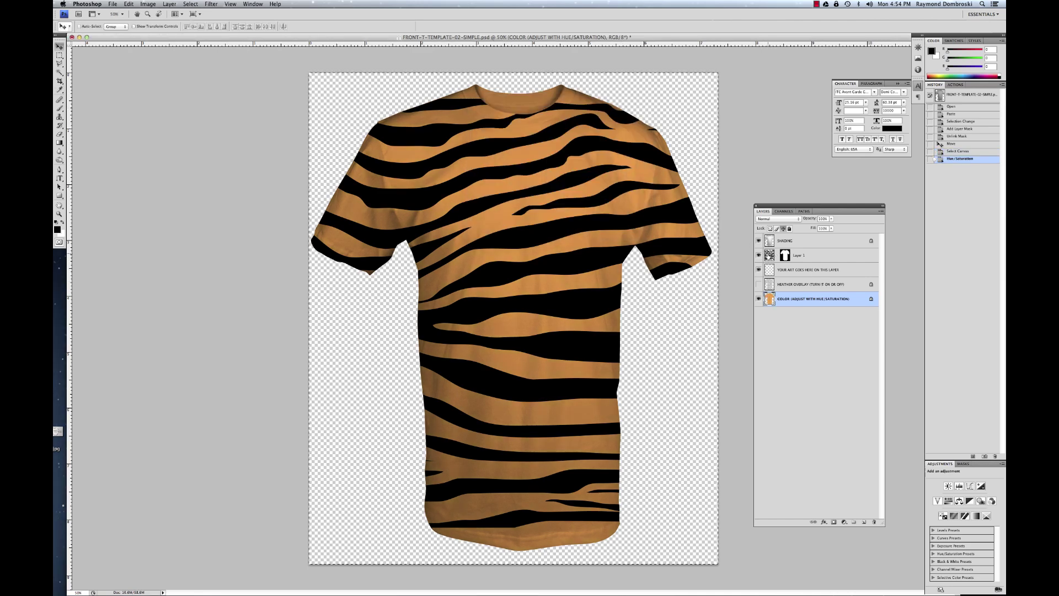
Step: Lower Layer 1's opacity to 61% so the stripes turn dark brown
left_click(828, 254)
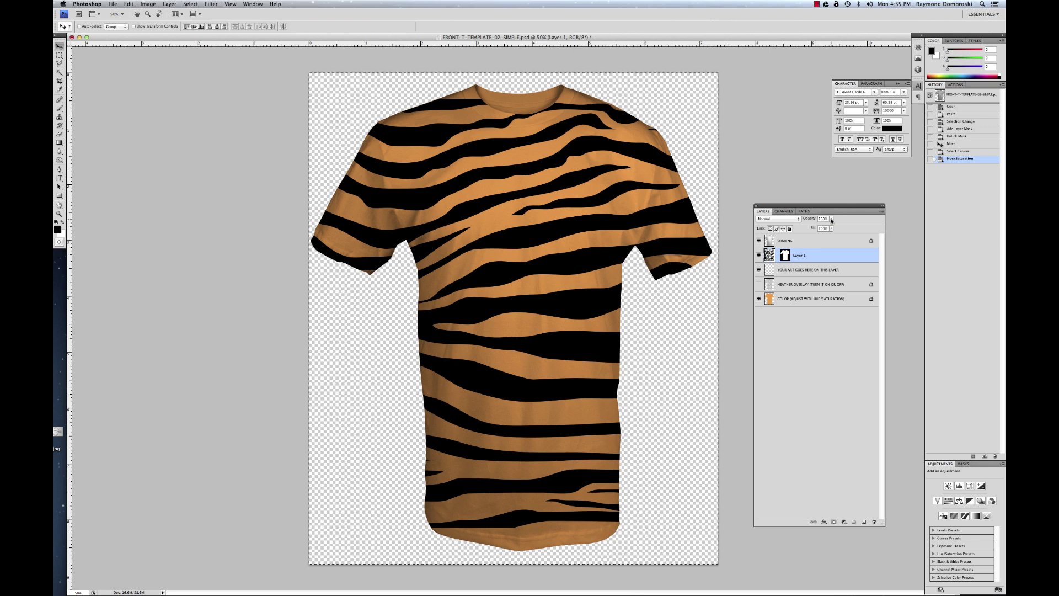
left_click_drag(832, 219, 819, 228)
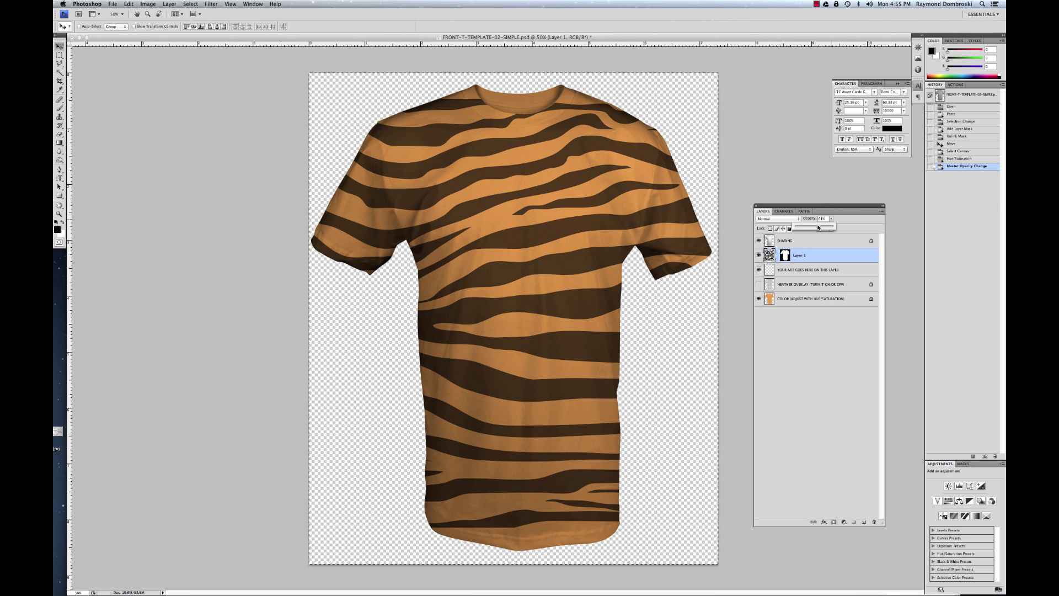
left_click(771, 258)
Step: Invert Layer 1's stripes and raise its opacity to 80% for pale cream stripes
left_click(148, 3)
mouse_move(187, 25)
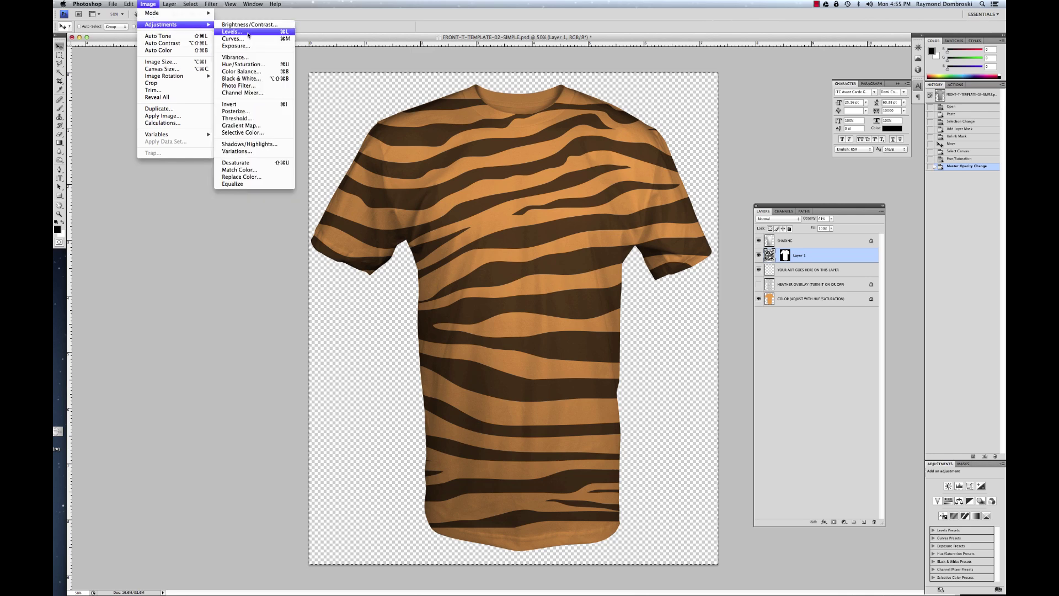
left_click(248, 105)
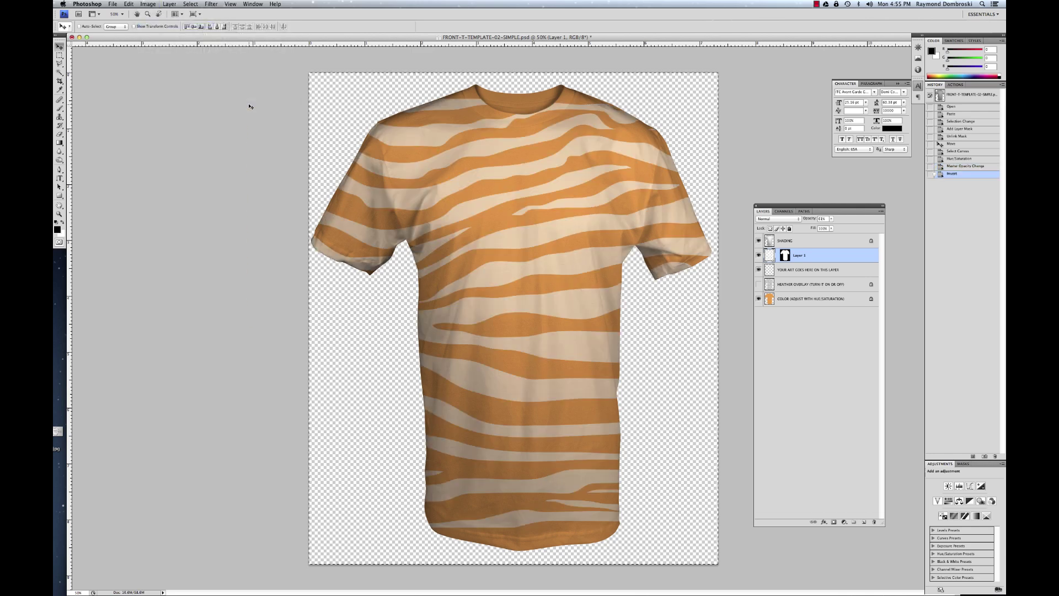
left_click(831, 219)
left_click_drag(832, 227, 843, 225)
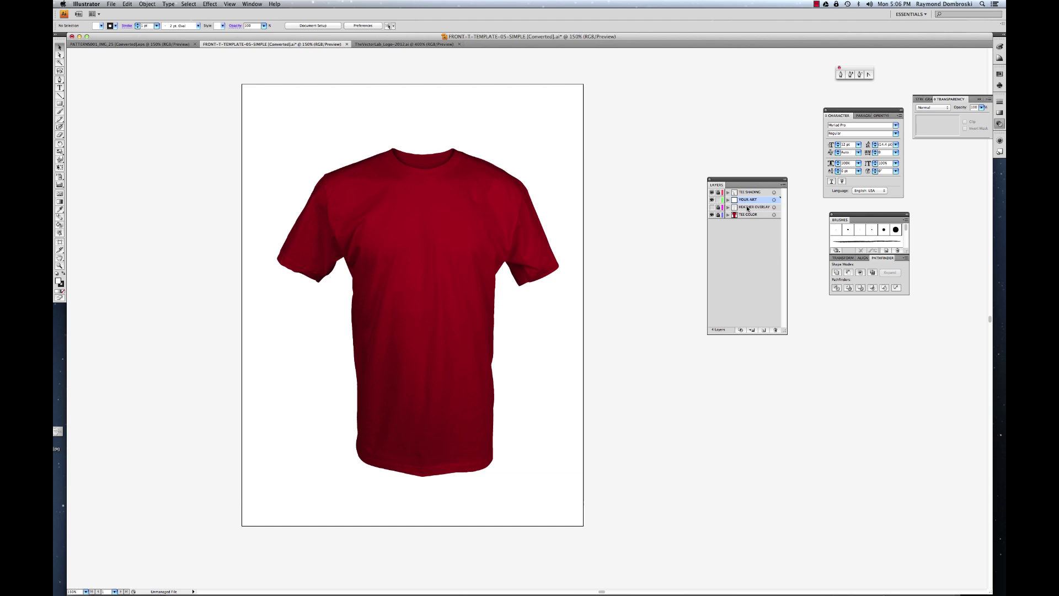
Step: Copy the Vector Lab logo from its document and return to the T-shirt template
left_click(380, 45)
key("super+shift+b")
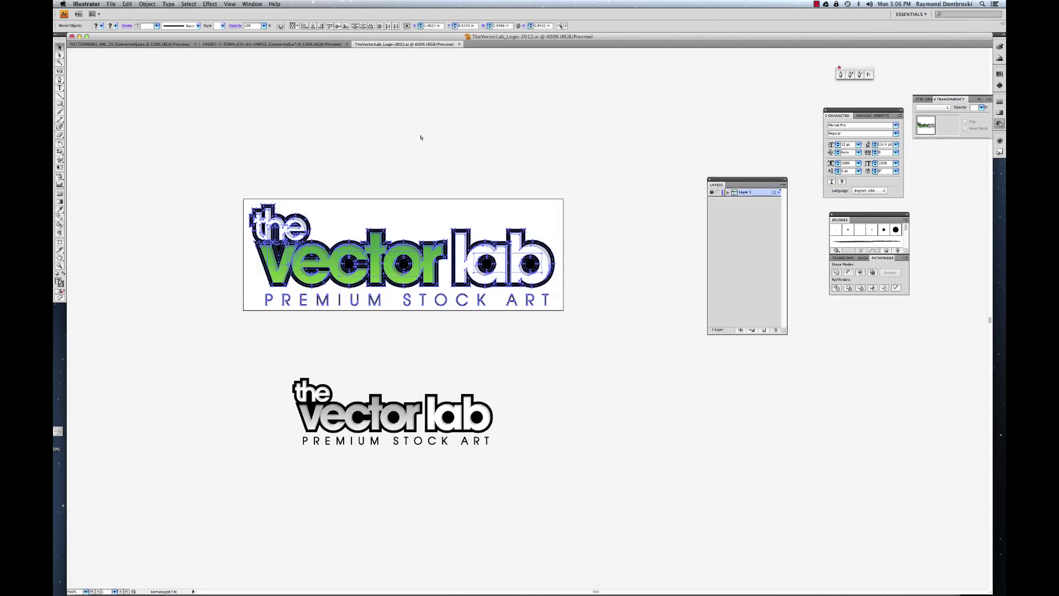
key("super+shift+b")
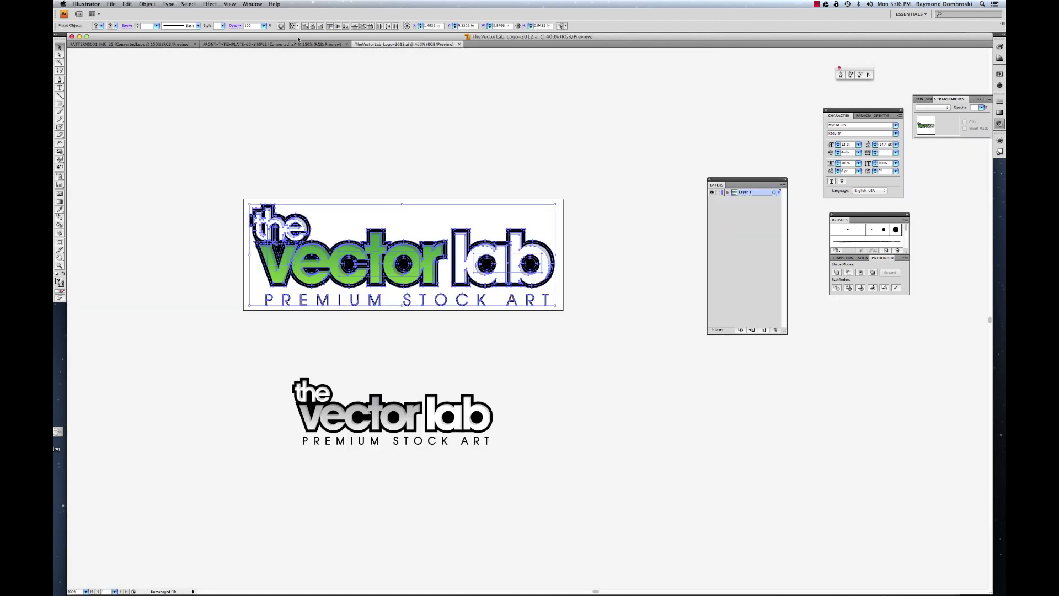
left_click(268, 44)
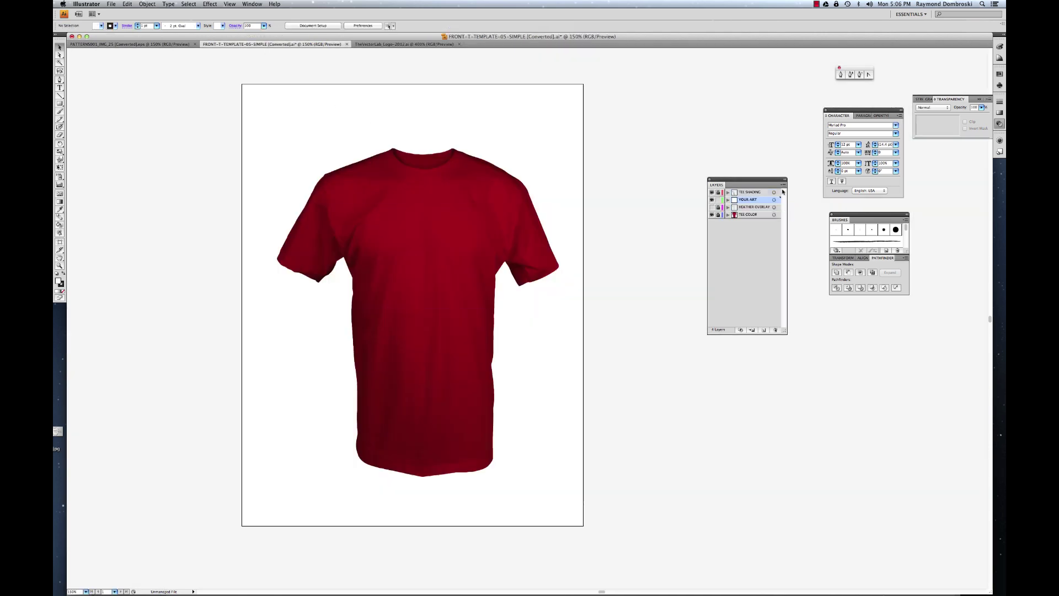
Step: Paste the logo and position it across the red shirt's chest
key("super+v")
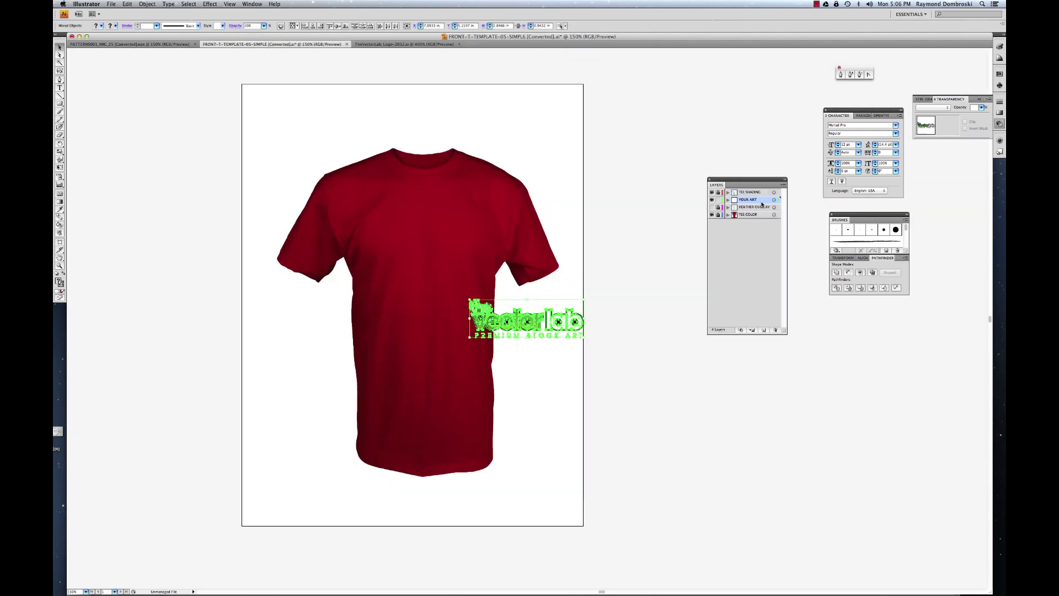
left_click_drag(524, 320, 426, 244)
left_click(603, 274)
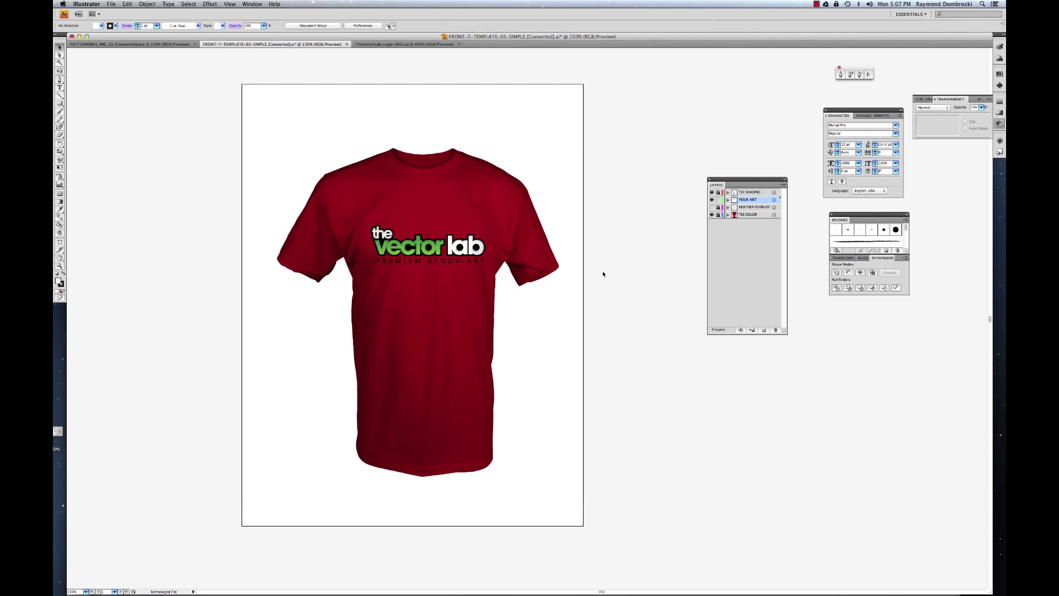
left_click(432, 249)
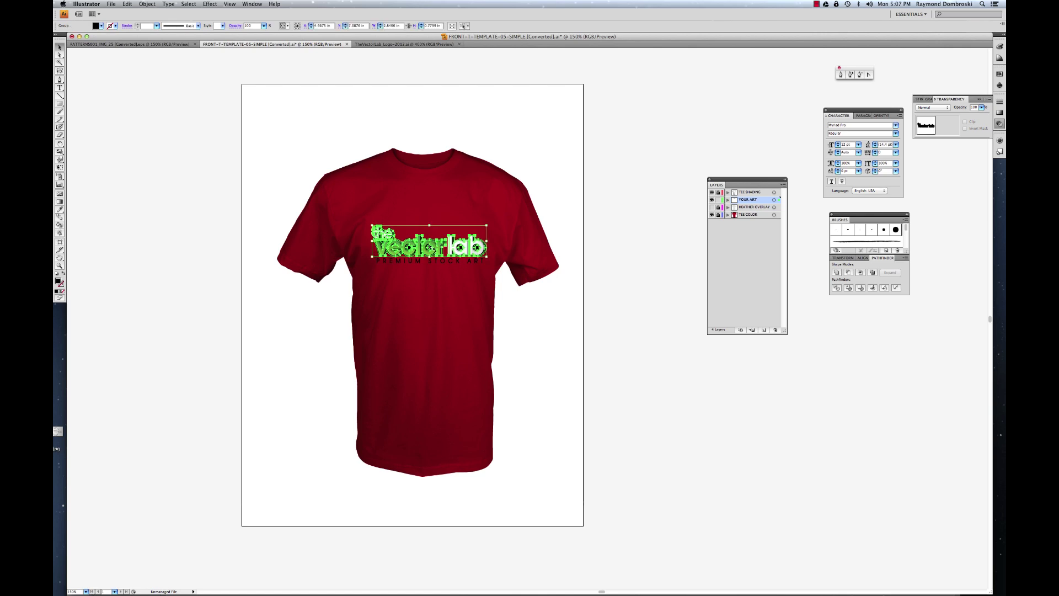
left_click(601, 261)
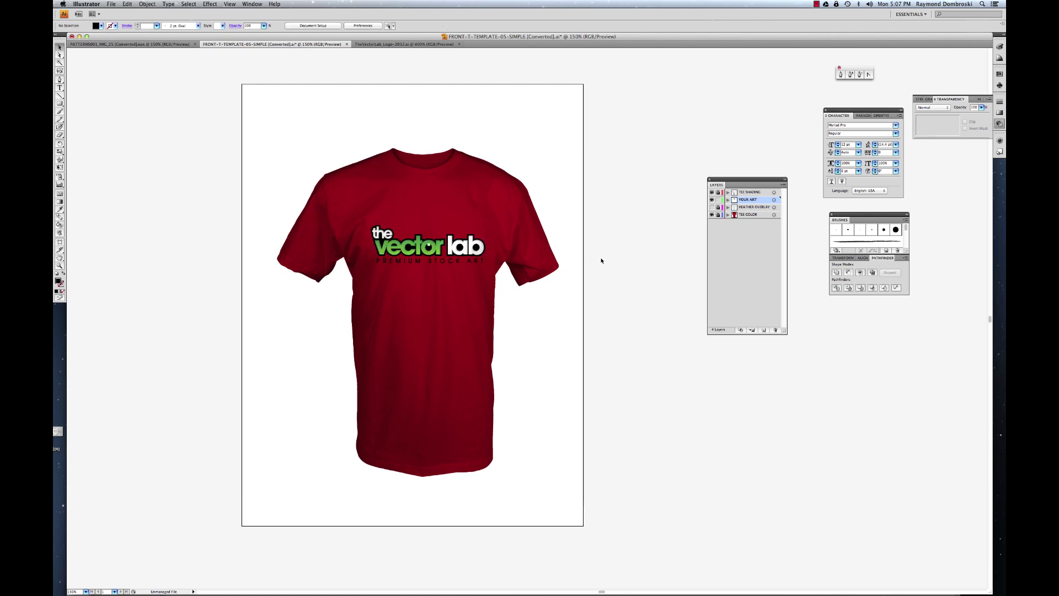
Step: Drop the TEE COLOR artwork's saturation to 0 and show the HEATHER OVERLAY layer
left_click(774, 215)
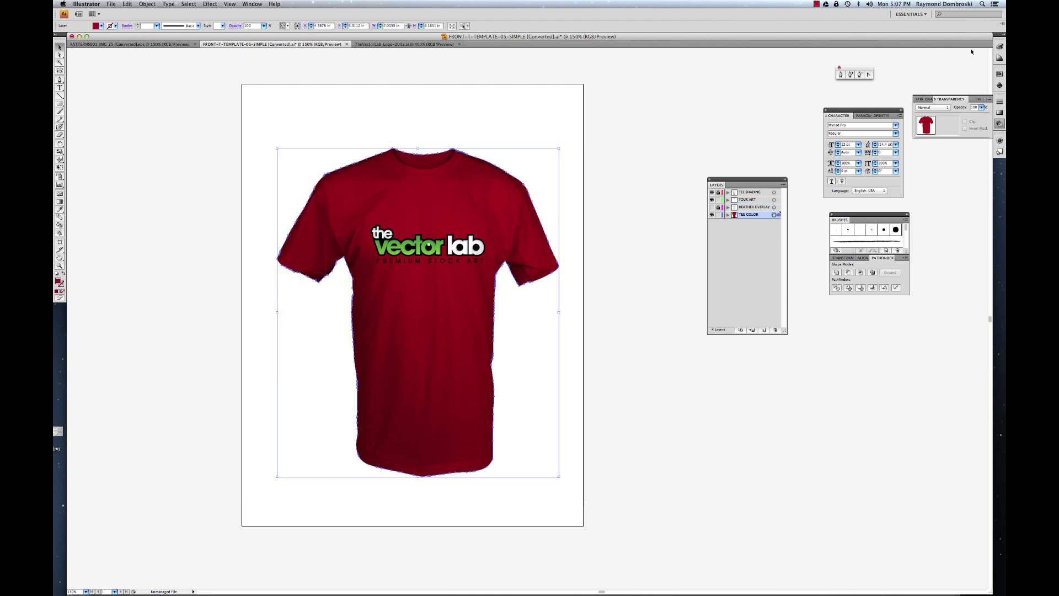
left_click(1000, 48)
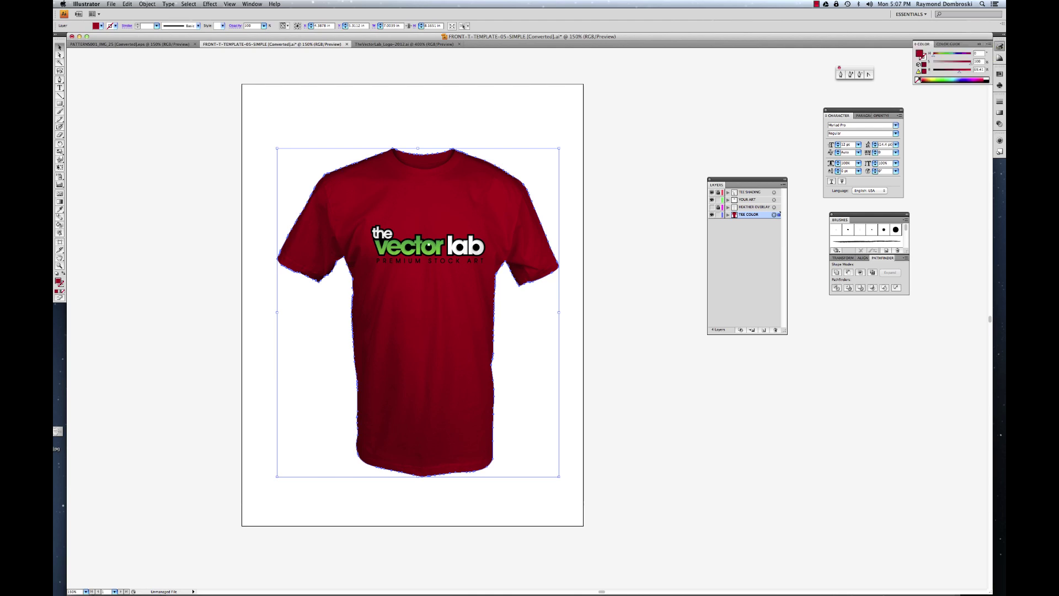
mouse_move(957, 65)
left_mouse_down()
mouse_move(923, 65)
mouse_move(958, 72)
left_mouse_up()
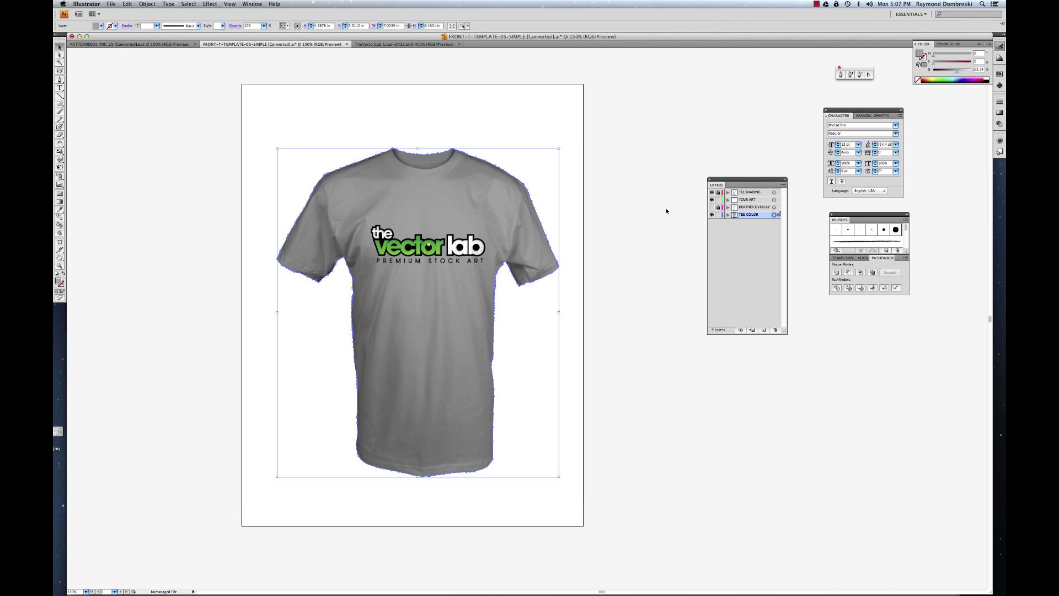
left_click(711, 207)
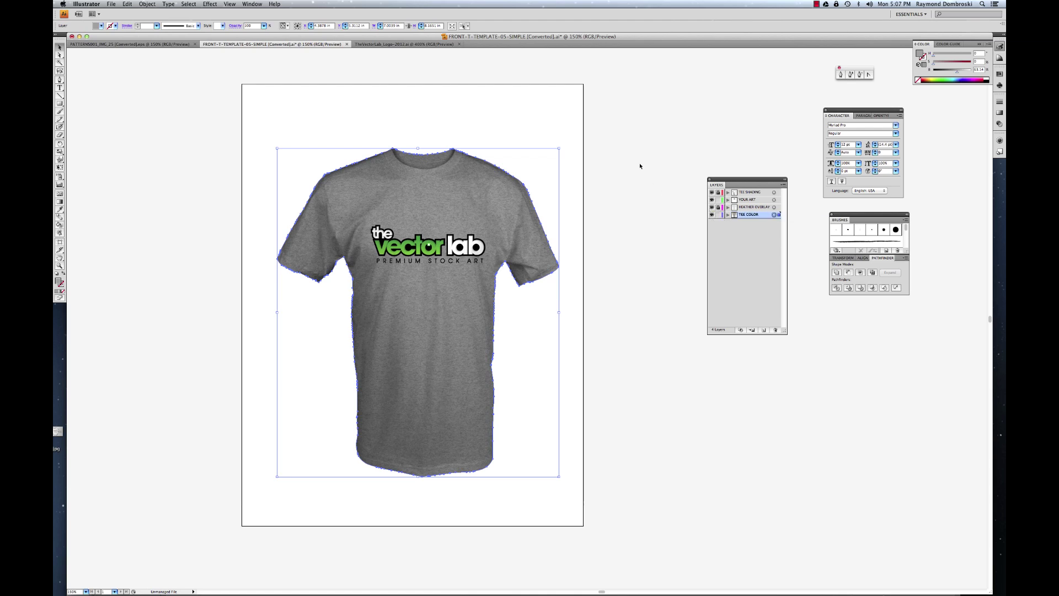
left_click(622, 237)
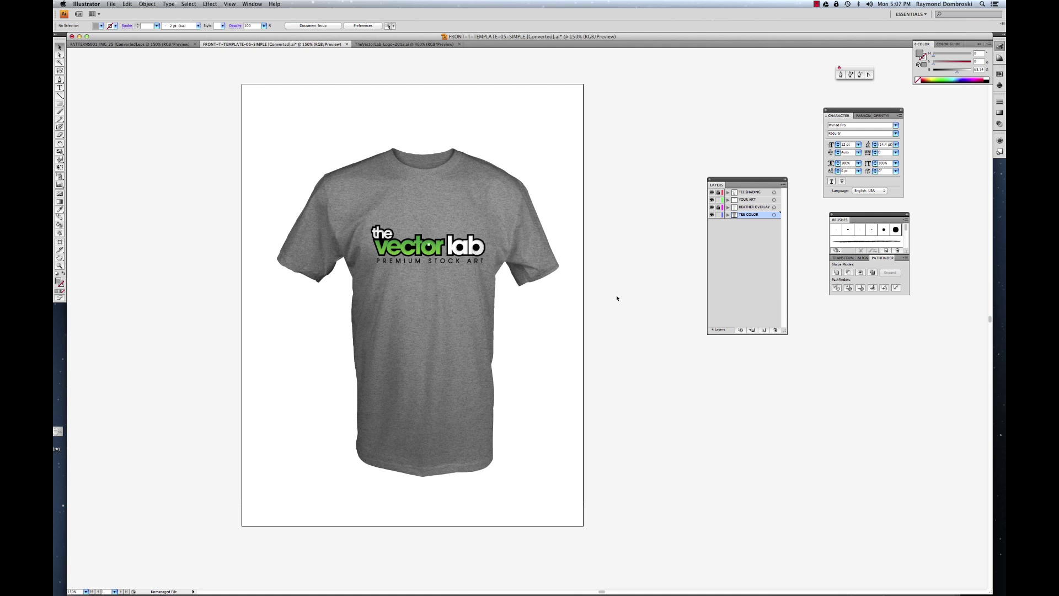
Step: Isolate the Vector Lab logo from the shirt and group its parts together
left_click_drag(617, 298, 493, 243)
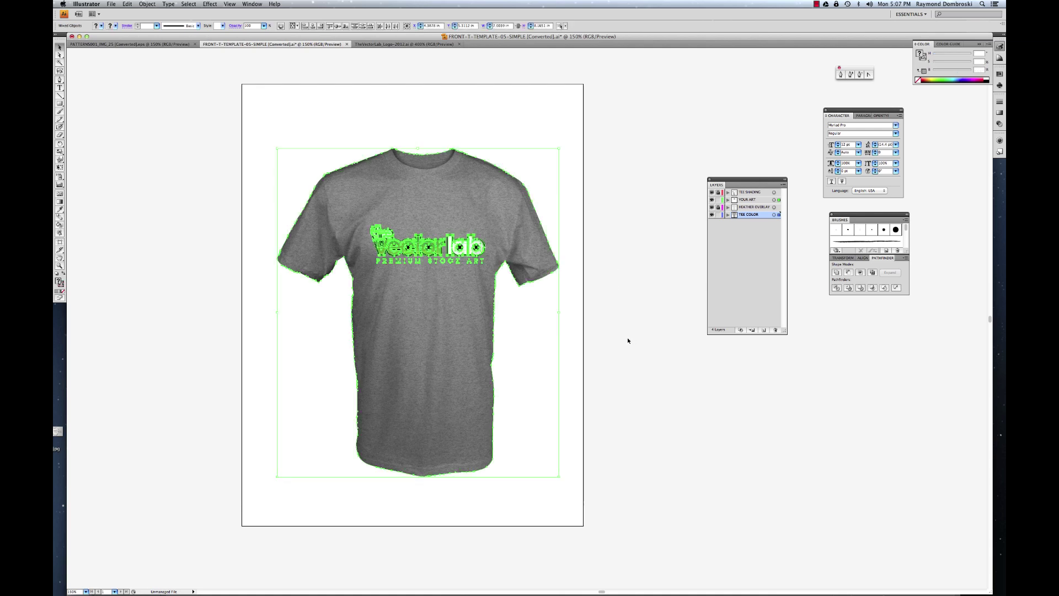
left_click(390, 365, "shift")
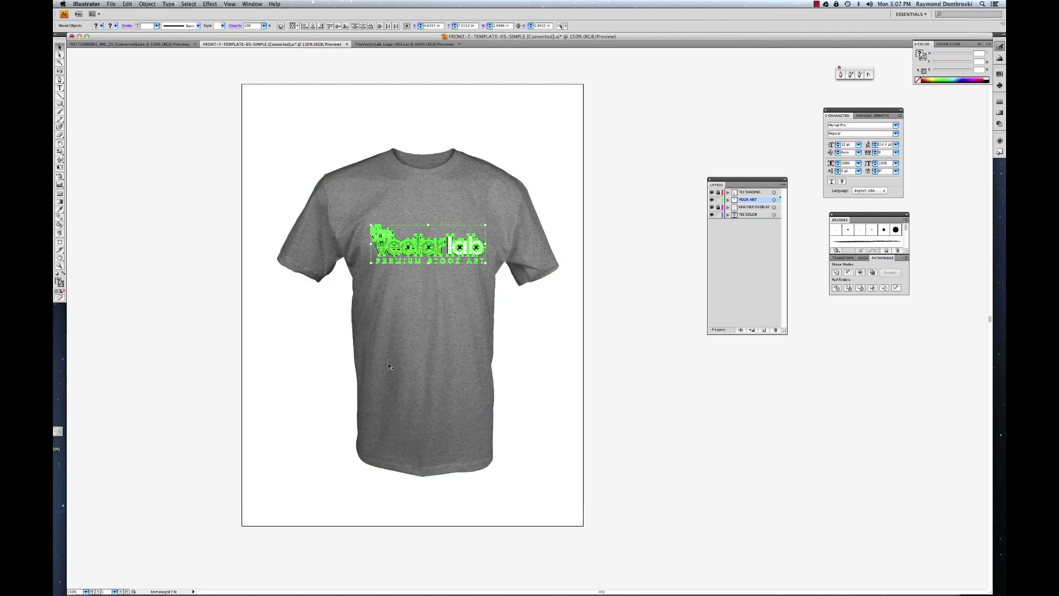
key("super+g")
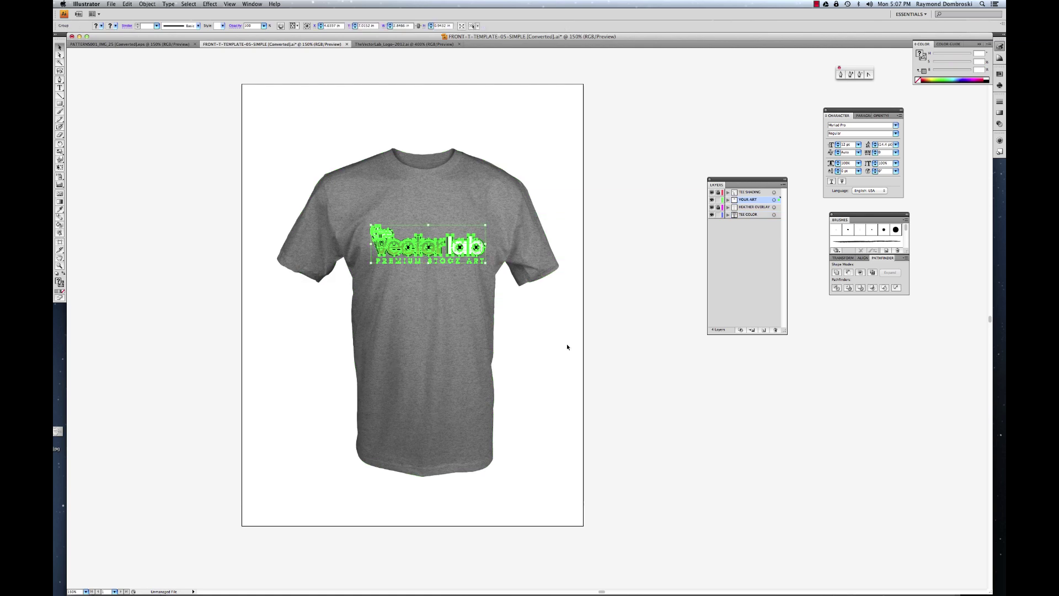
left_click(603, 373)
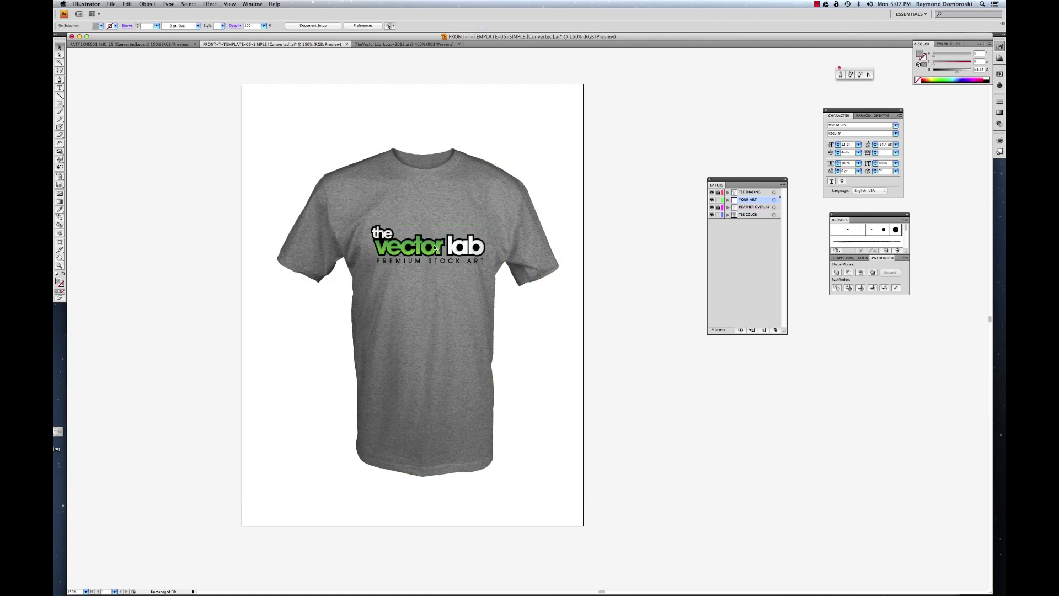
Step: Move the logo group lower on the shirt and scale it up toward the right edge
left_click(436, 249)
left_click_drag(435, 249, 548, 296)
left_click(614, 304)
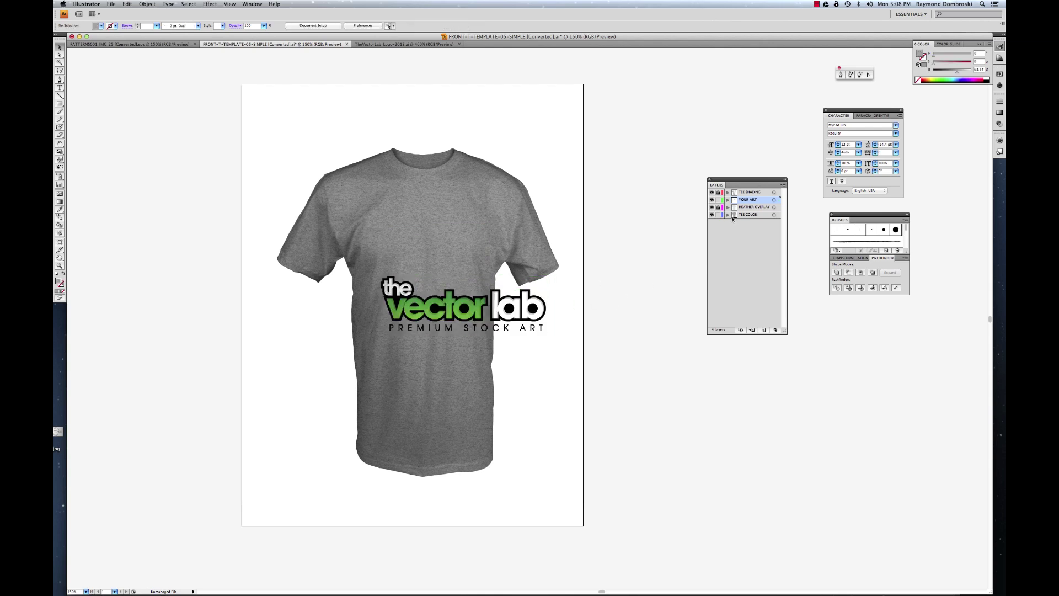
Step: Place a copy of the shirt outline in front, over the logo
left_click(774, 215)
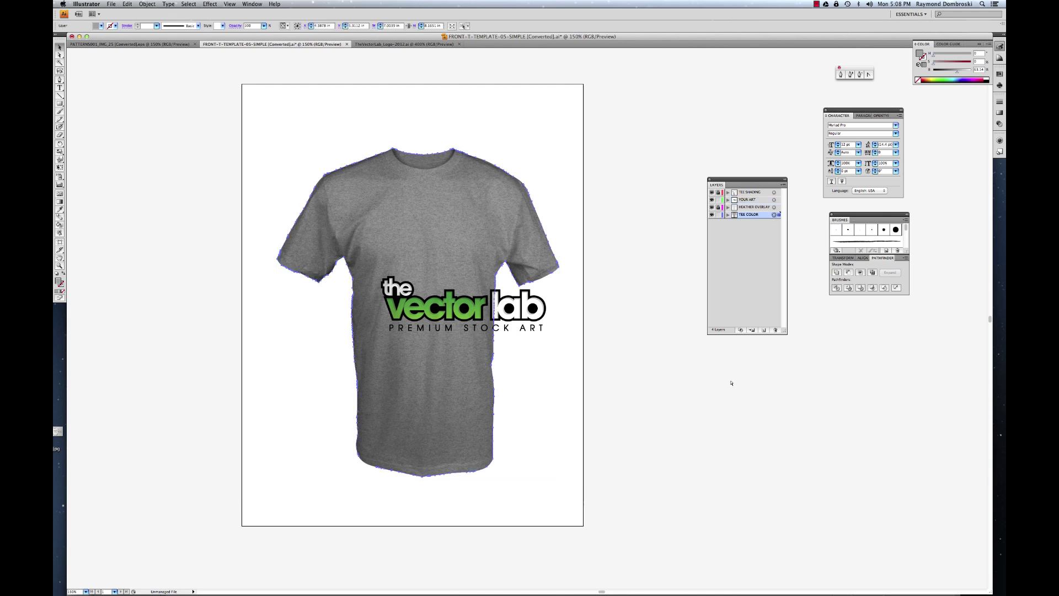
left_click(744, 200)
left_click(538, 308)
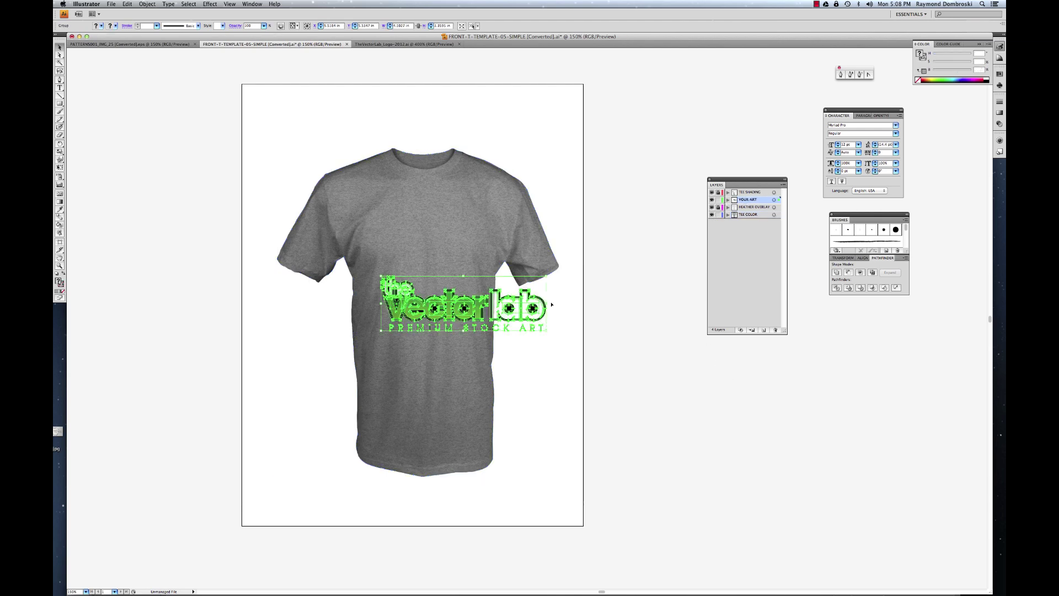
key("super+shift+b")
key("super+z")
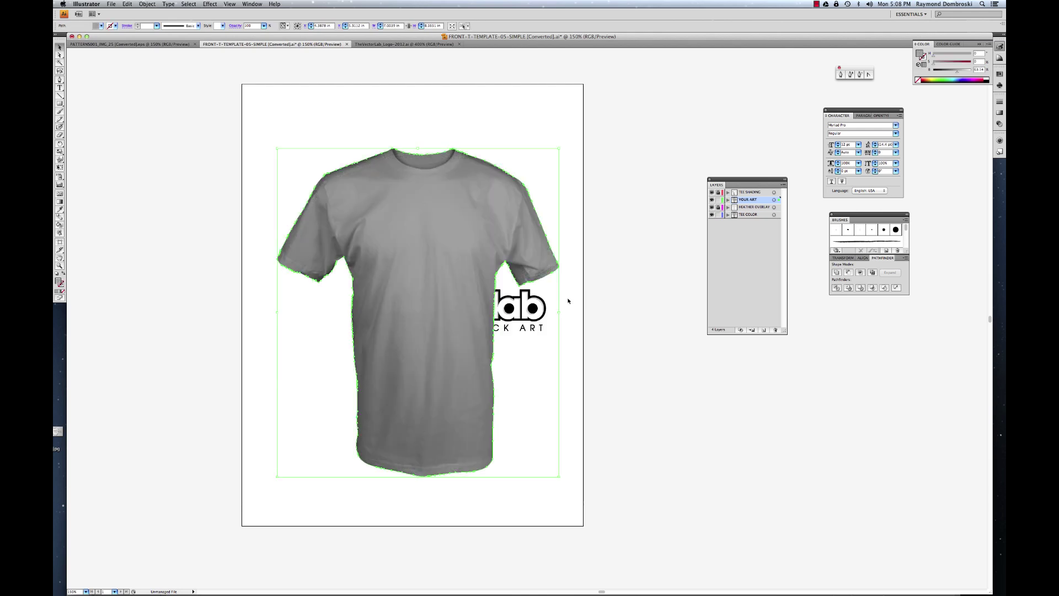
Step: Select the logo with the outline copy and make a clipping mask, then deselect
left_click(514, 309, "shift")
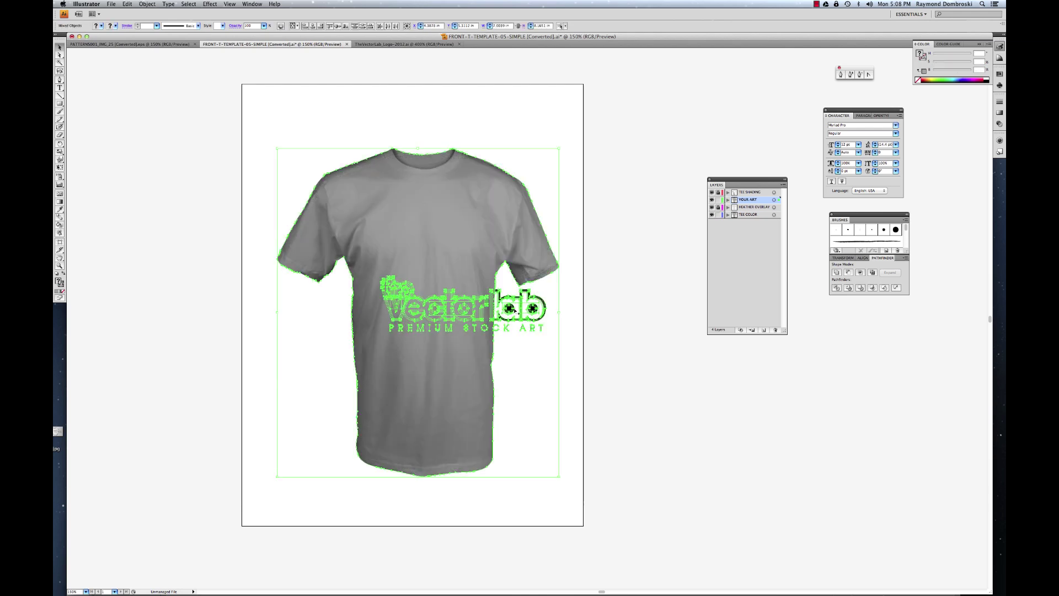
left_click(514, 312, "shift")
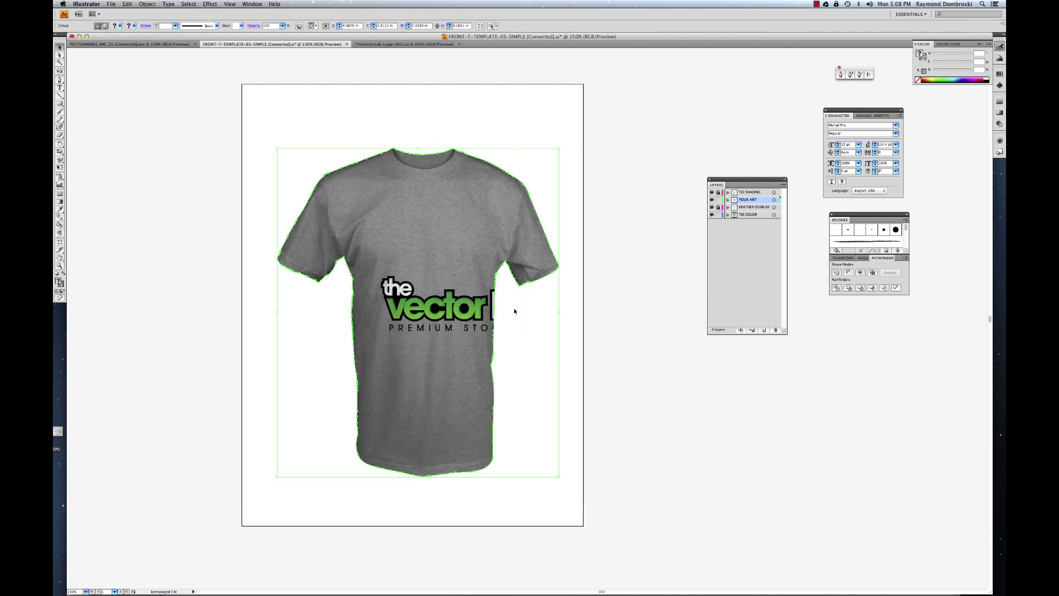
left_click(193, 261)
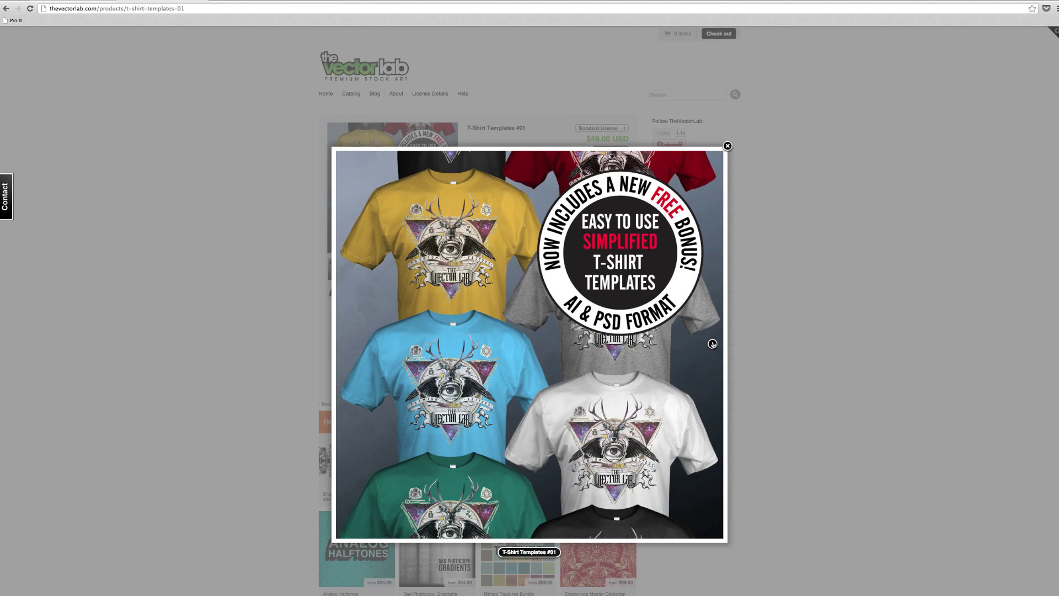
Step: Advance the lightbox three images to the 'Your graphic + our templates' preview
left_click(712, 344)
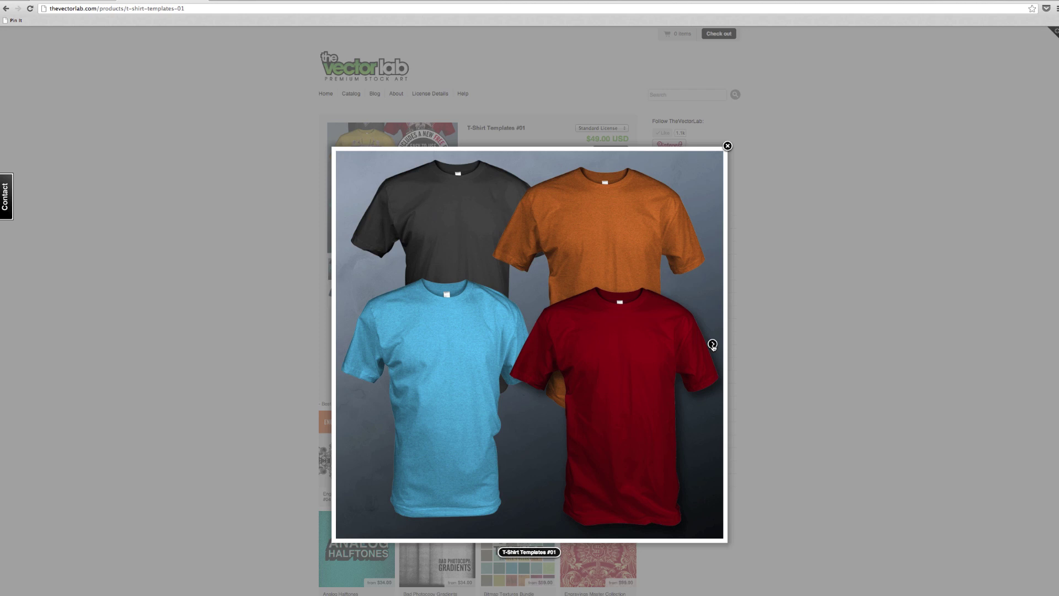
left_click(712, 345)
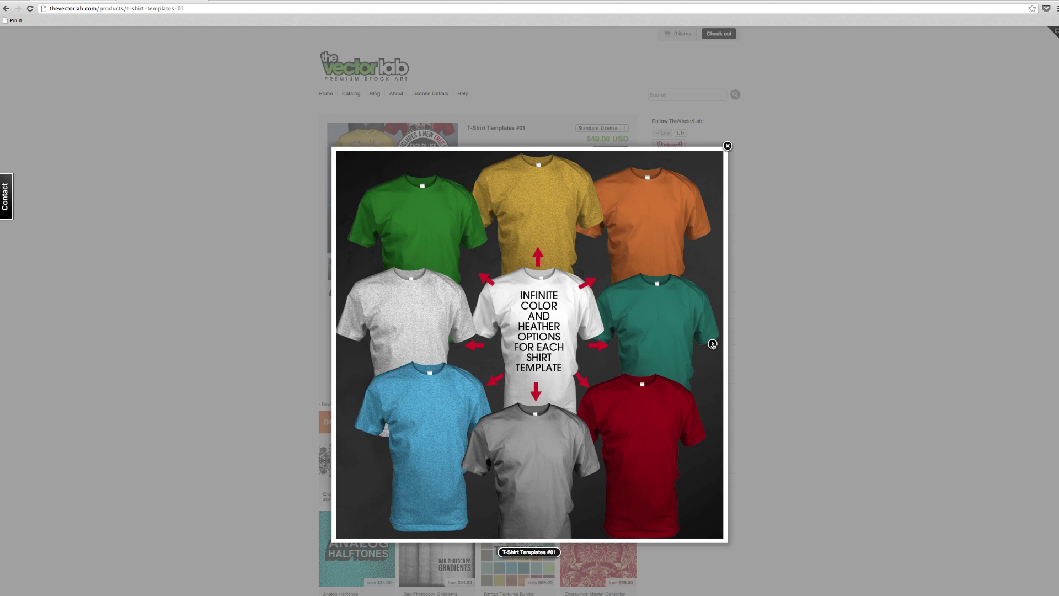
left_click(712, 344)
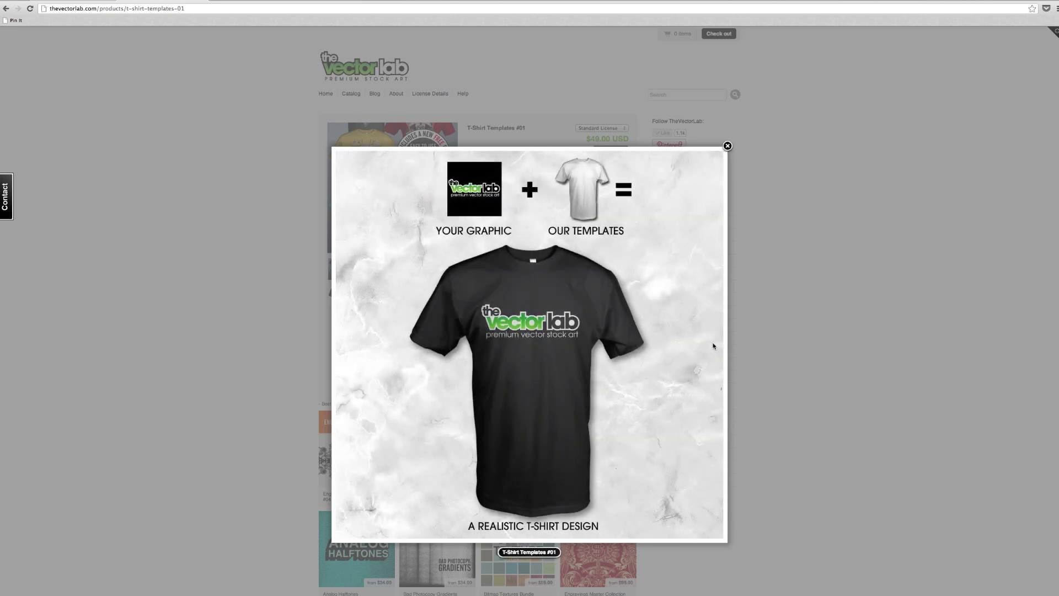